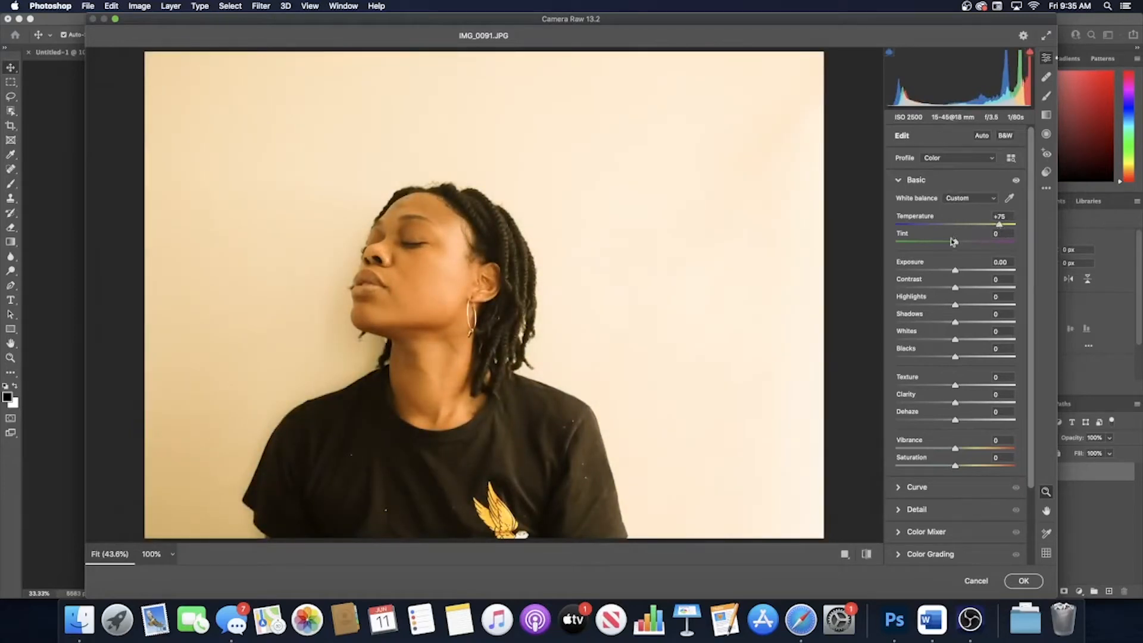
- Darken the portrait by setting Exposure to -3.50 and raise its Saturation to +67
drag(954, 272, 913, 271)
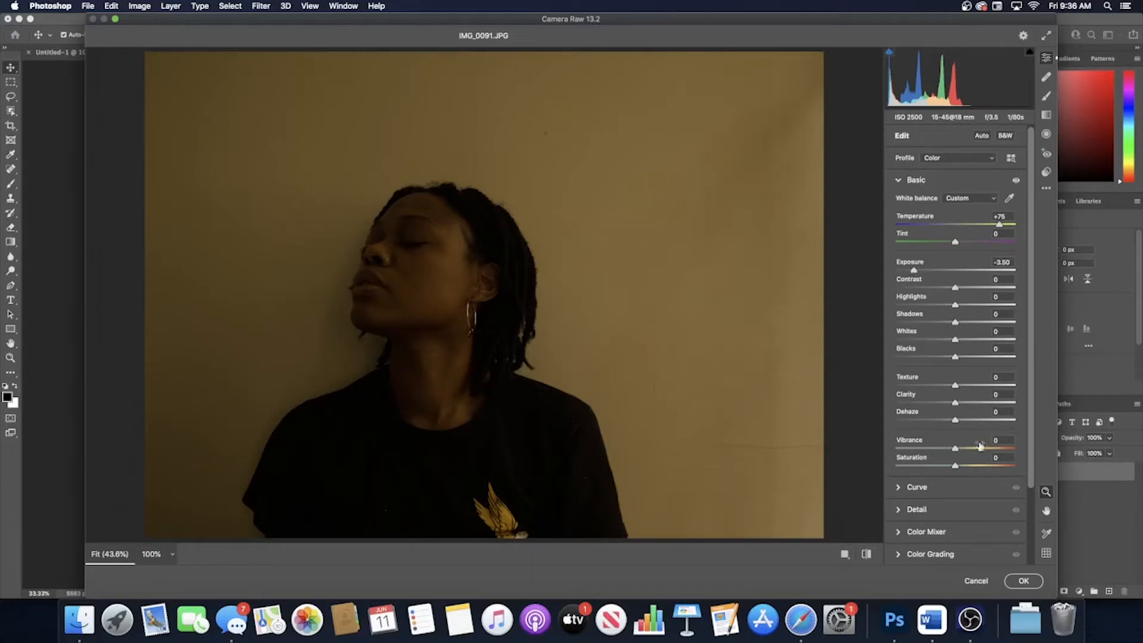
drag(956, 467, 991, 470)
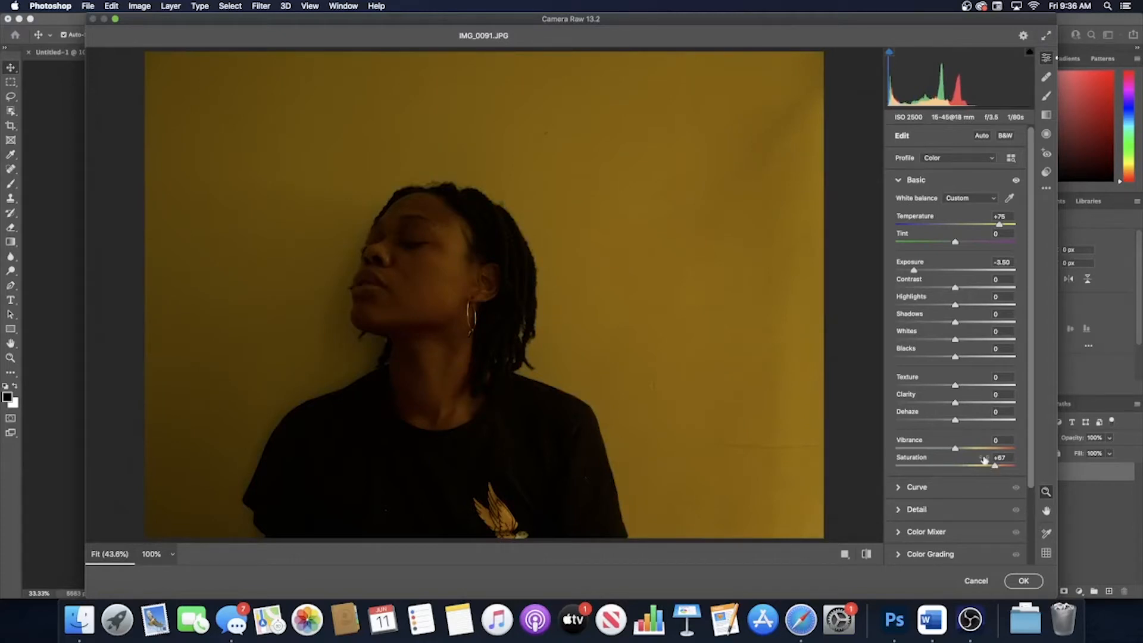
click(901, 179)
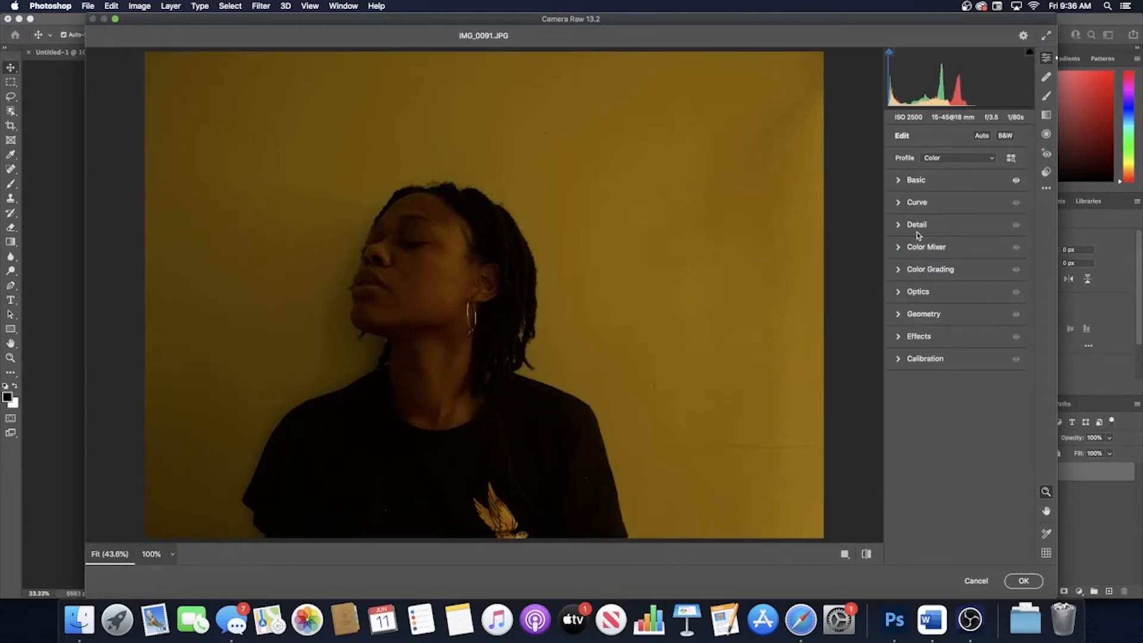
- In the Color Mixer, shift the Reds hue strongly toward orange and fine-tune the Oranges hue
click(902, 248)
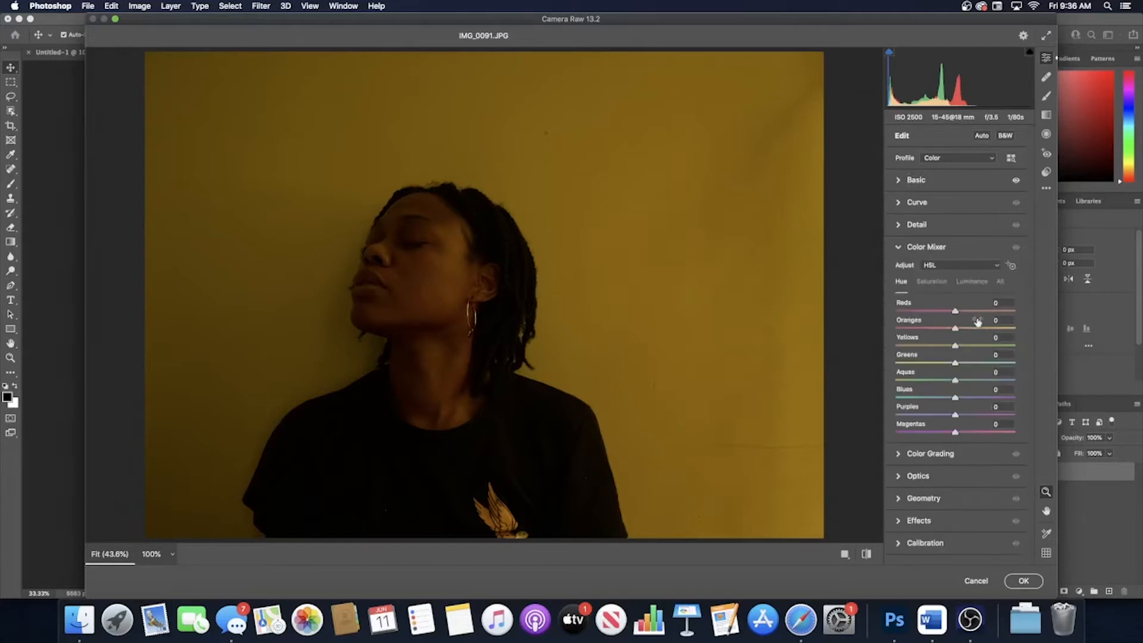
drag(956, 313, 997, 314)
mouse_move(954, 329)
mouse_down()
mouse_move(1003, 332)
mouse_move(931, 330)
mouse_move(956, 331)
mouse_up()
- Color grade the midtones, shadows (hue 33, saturation 27) and highlights toward warm orange and apply the Camera Raw edits
click(900, 455)
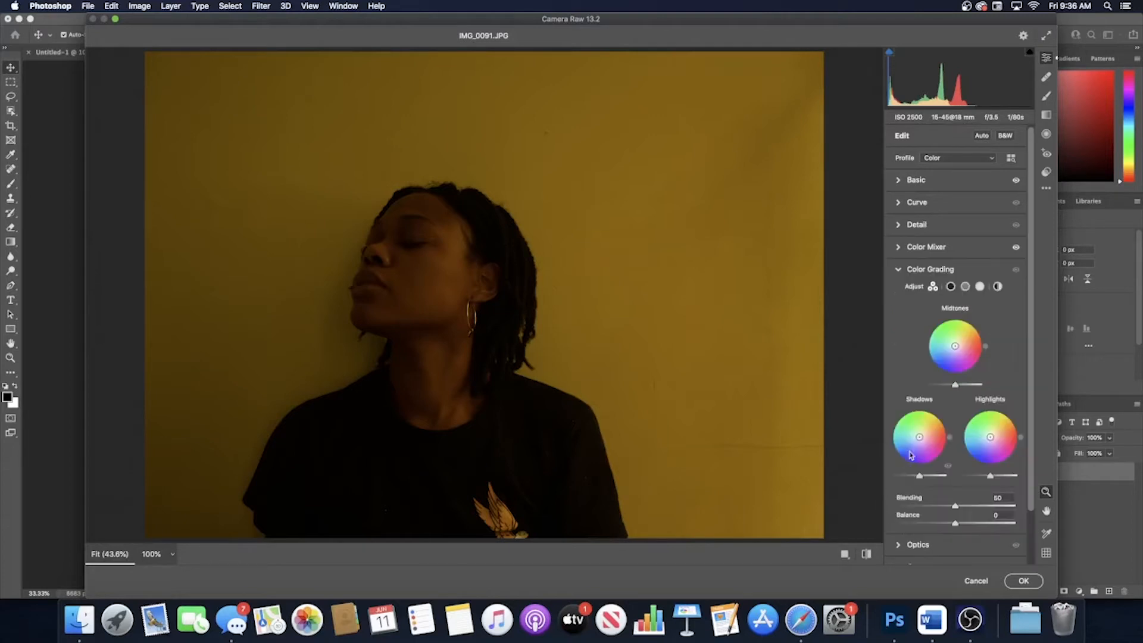
drag(955, 347, 958, 342)
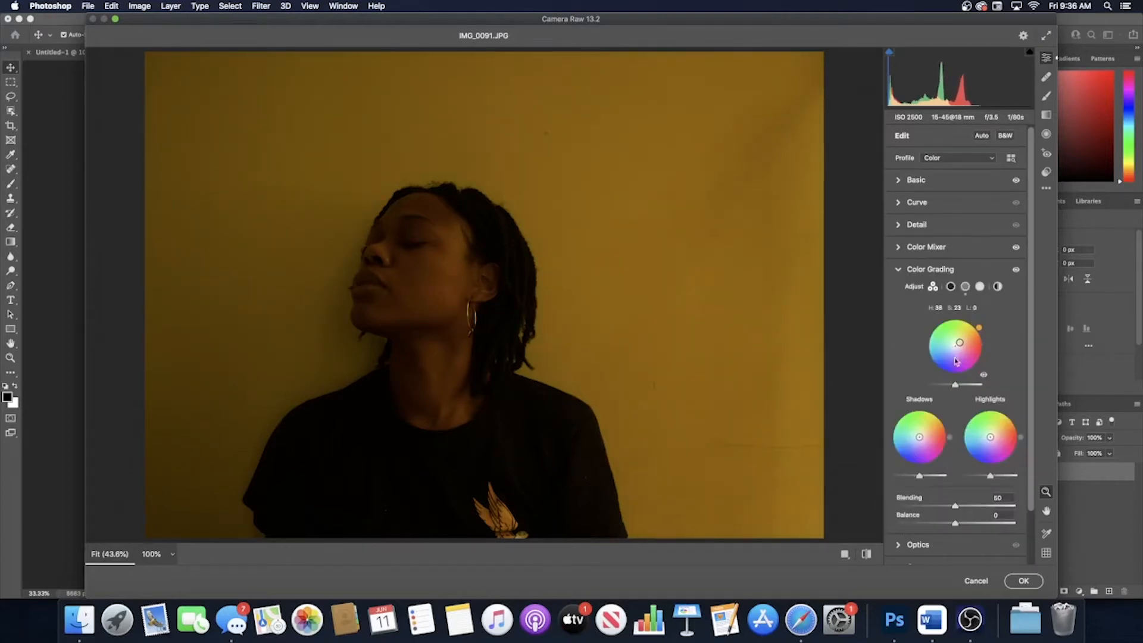
drag(919, 440, 924, 433)
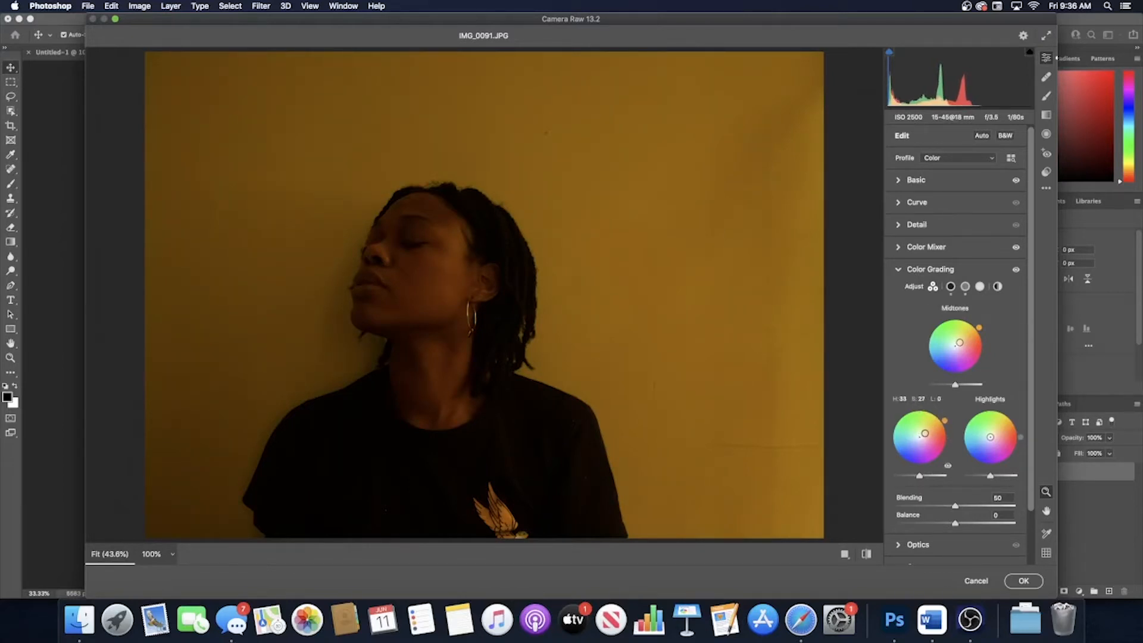
drag(989, 438, 993, 430)
mouse_move(995, 430)
mouse_down()
mouse_move(964, 431)
mouse_move(985, 445)
mouse_move(1004, 436)
mouse_move(998, 448)
mouse_move(993, 434)
mouse_up()
click(1024, 581)
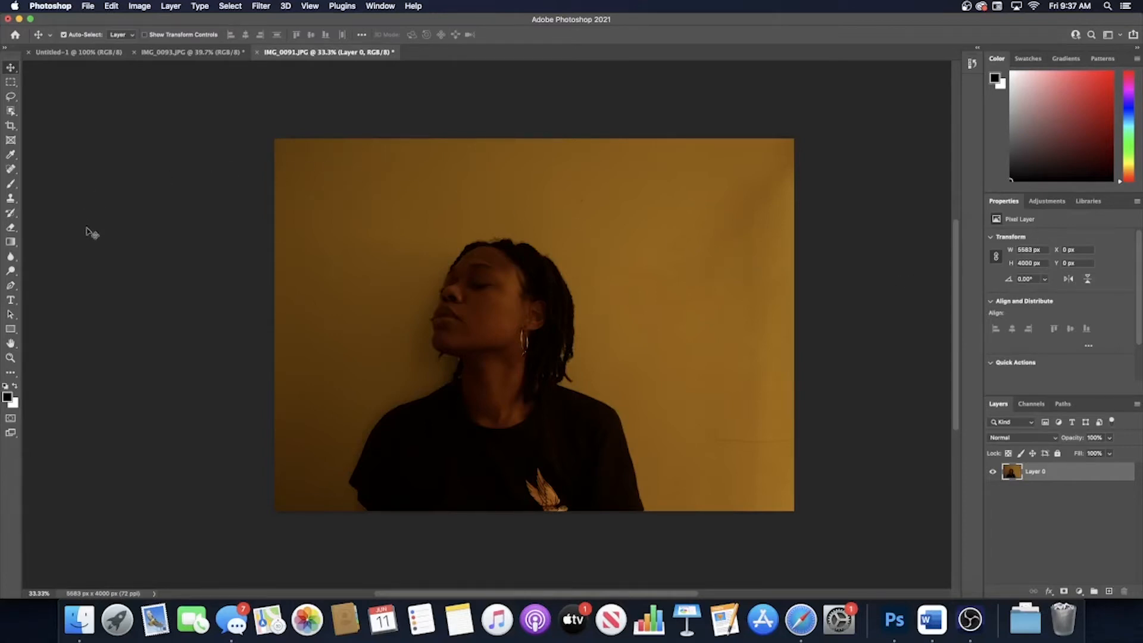
- Draw a thin white rectangle about 4105 by 147 px above the woman's head and duplicate it twice below as parallel bars
click(11, 330)
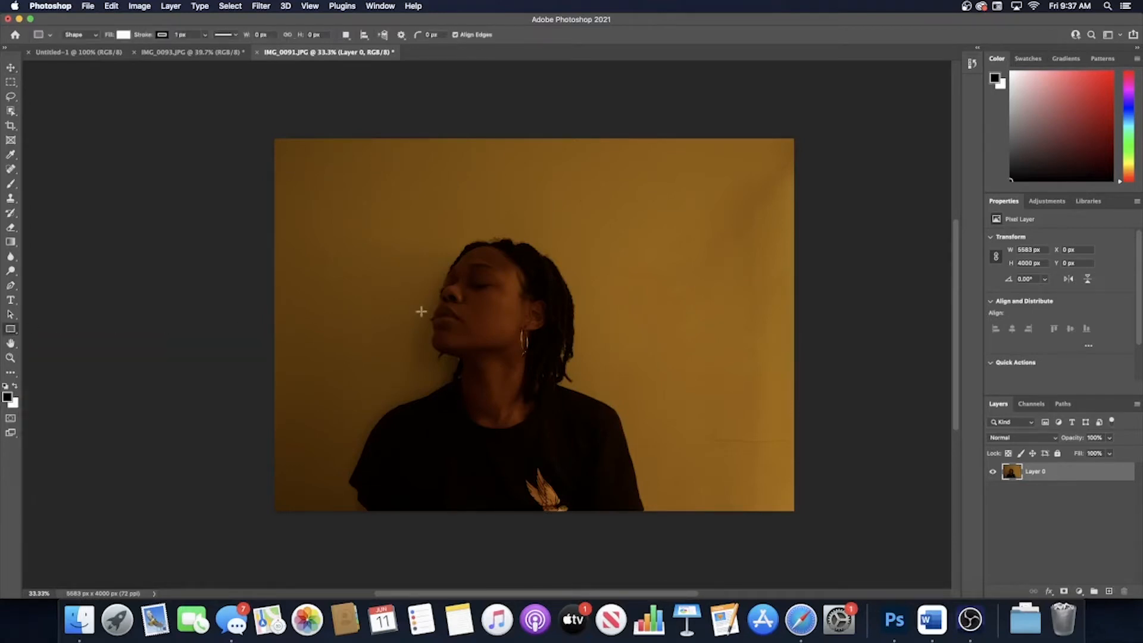
drag(358, 198, 740, 212)
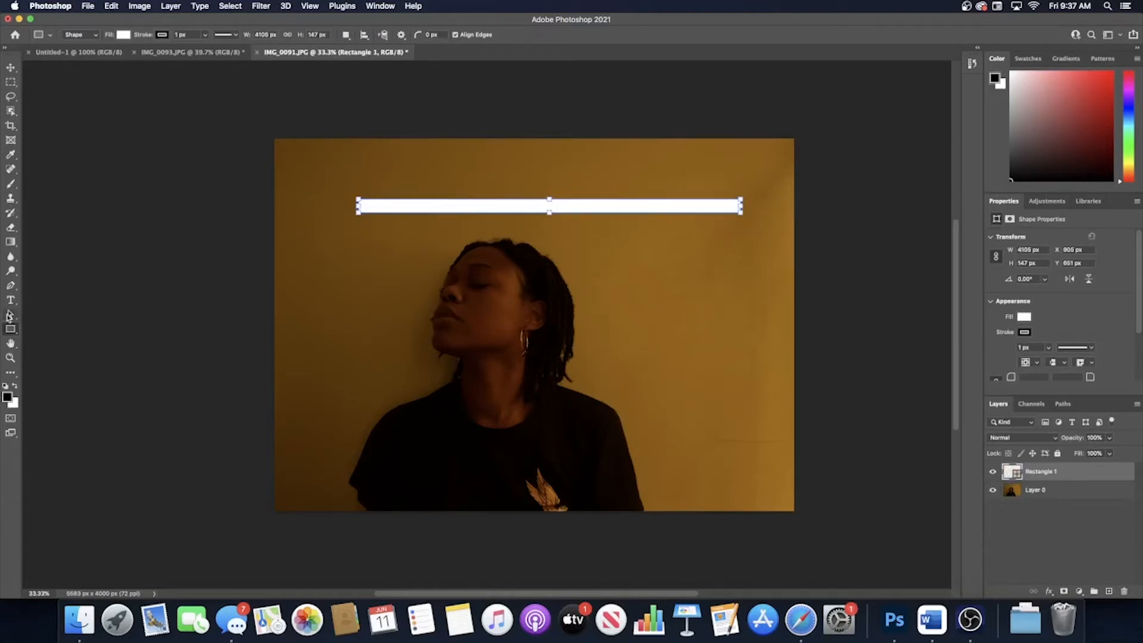
click(9, 315)
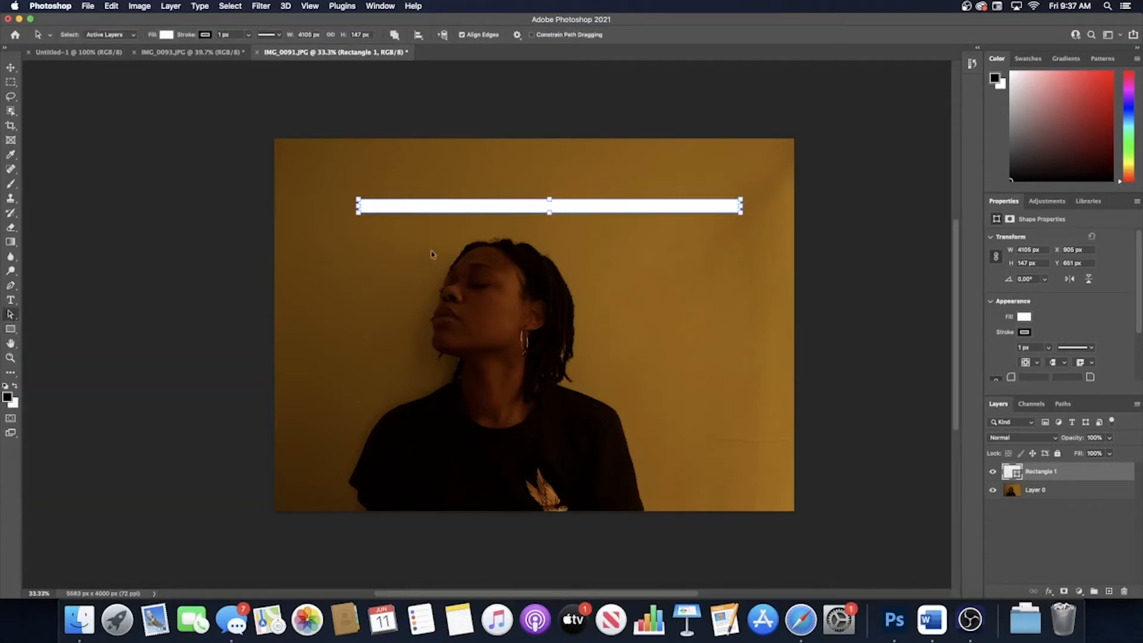
drag(430, 209, 429, 259)
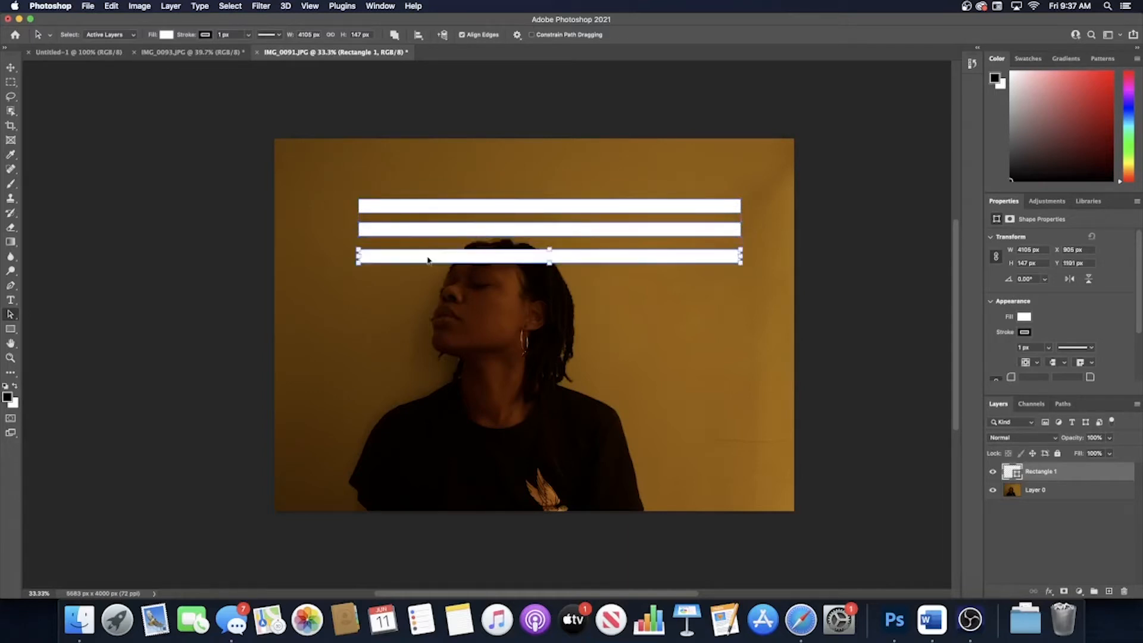
- Select all three white bars and apply a Perspective path transform that makes them taper toward their right ends
click(441, 185)
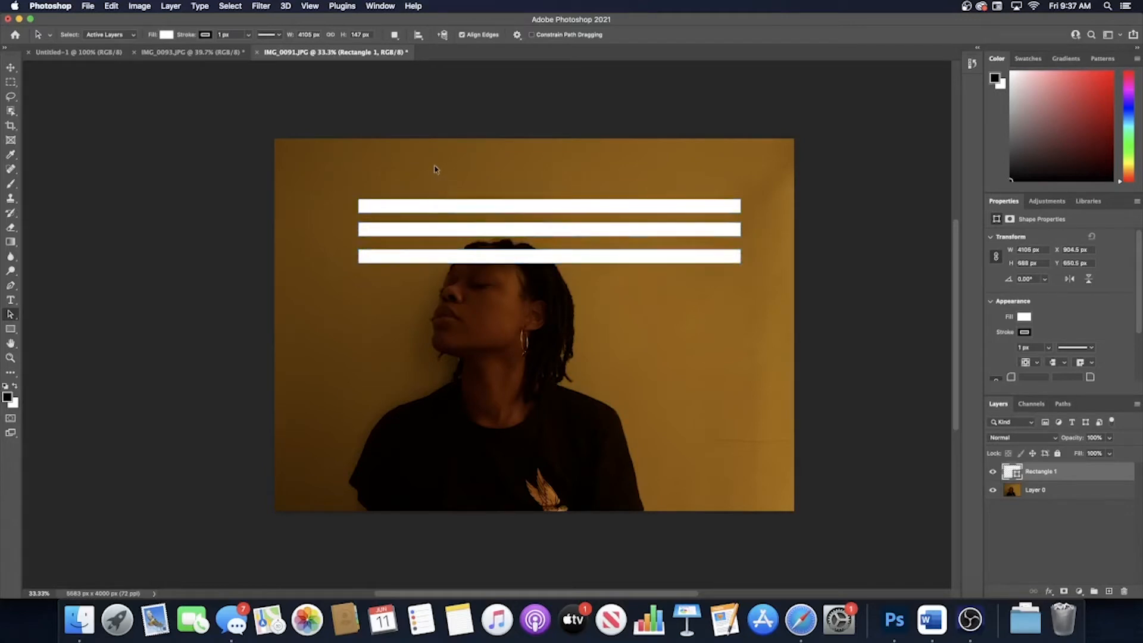
drag(436, 172, 551, 298)
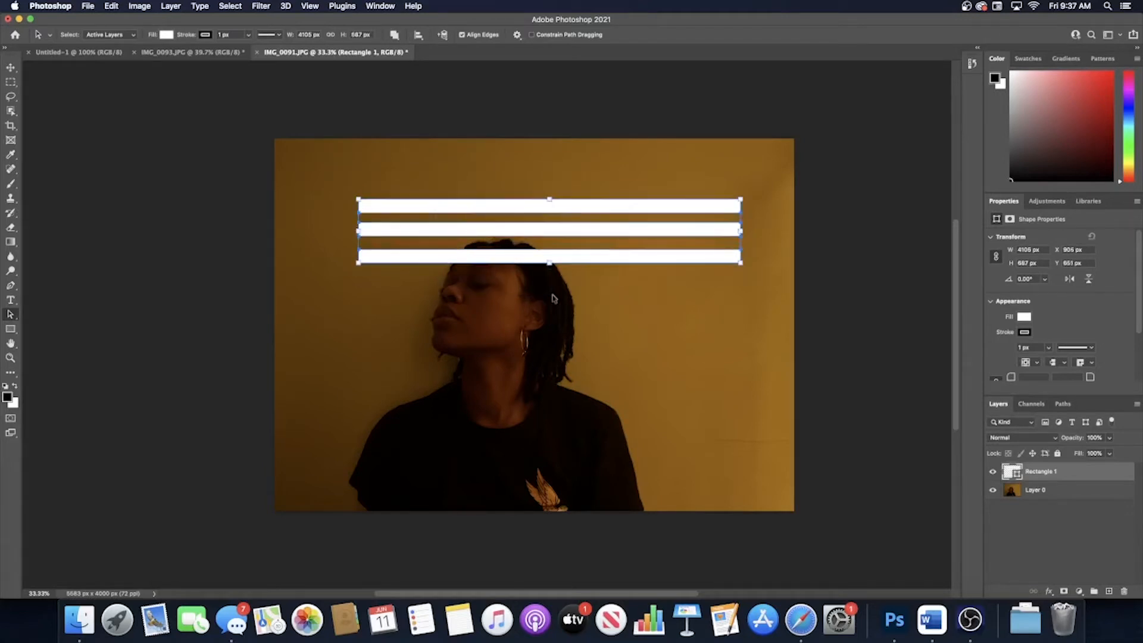
click(111, 6)
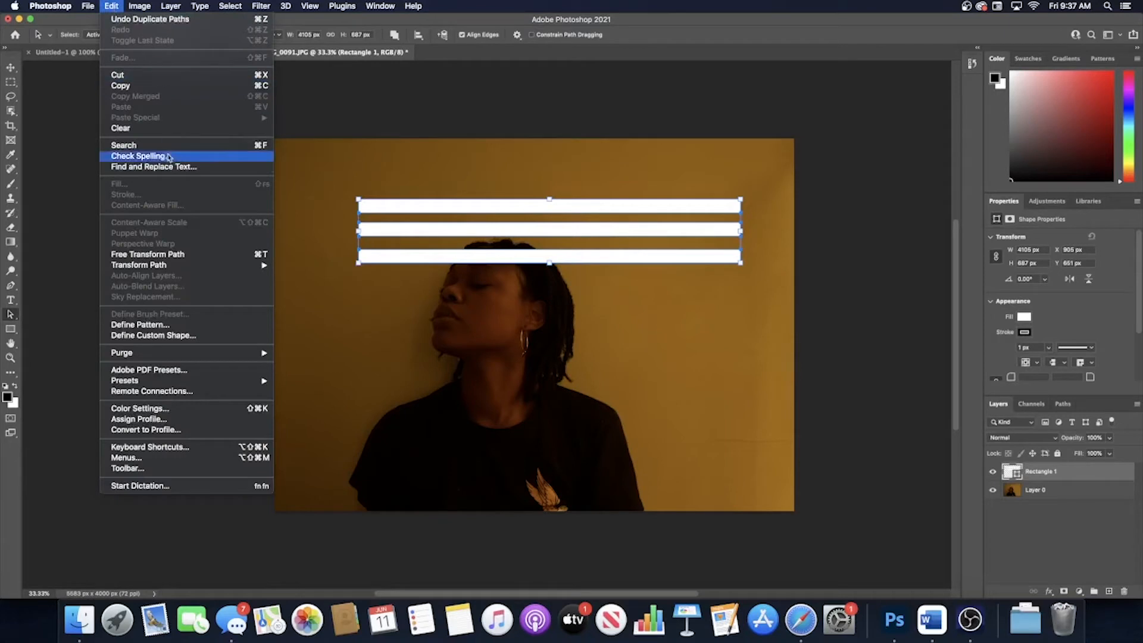
mouse_move(180, 268)
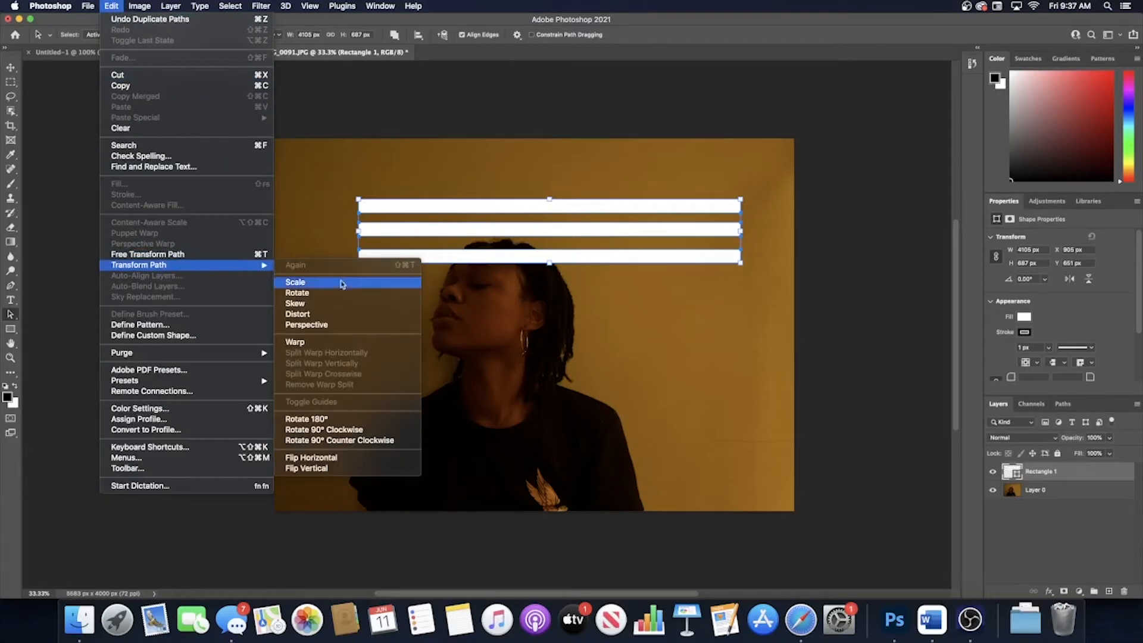
click(341, 330)
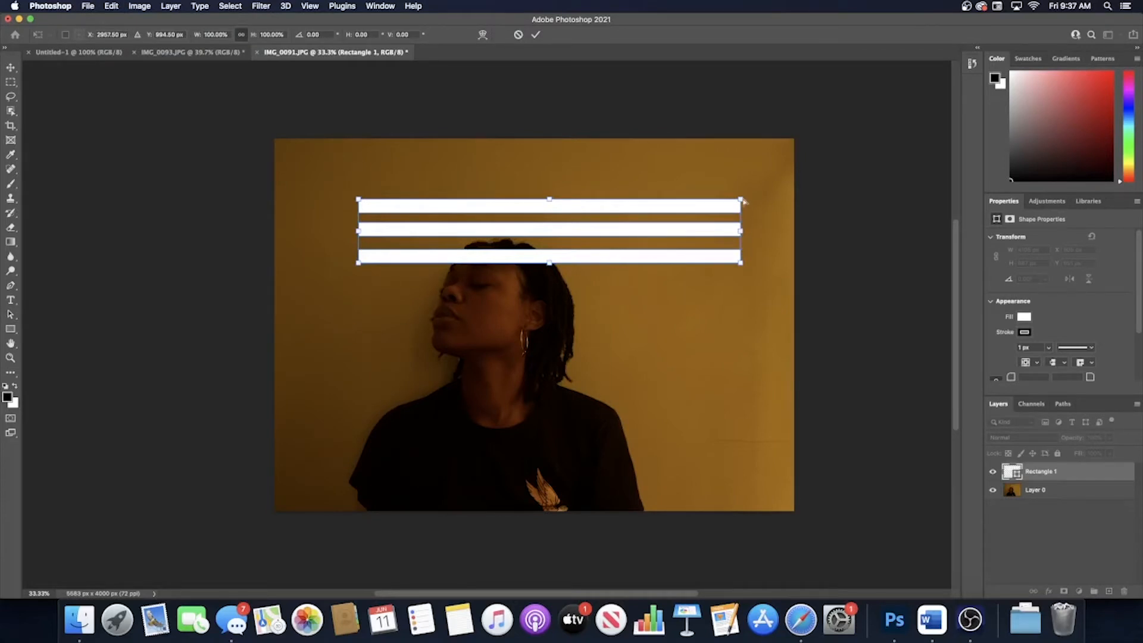
drag(741, 201, 741, 217)
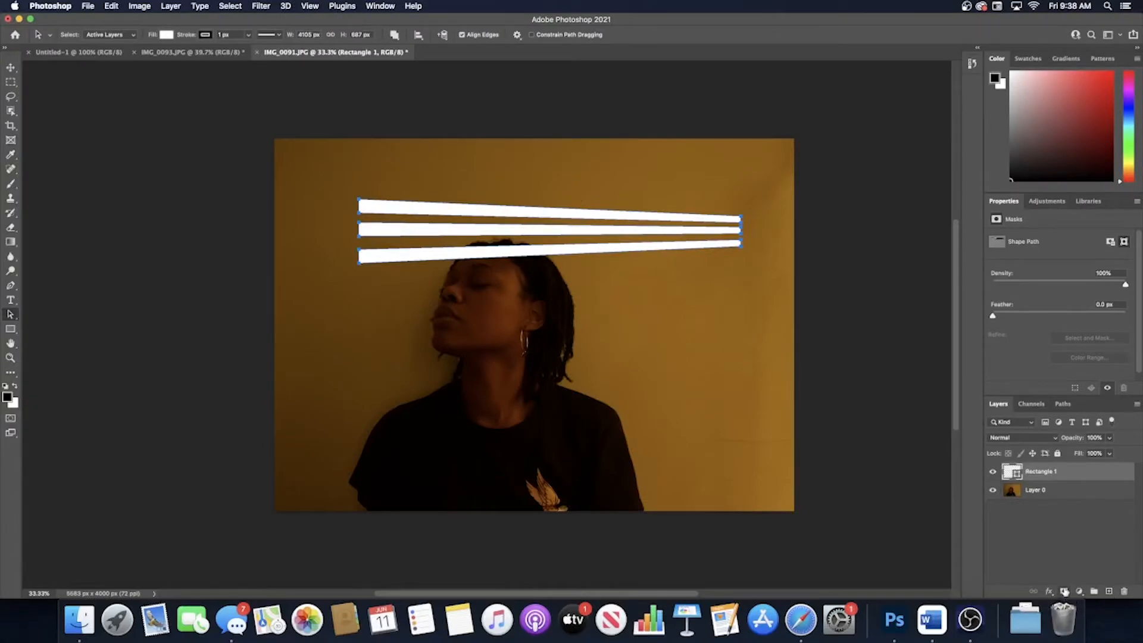
- Add a layer mask to the bars' layer and cut two narrow vertical gaps through all three bars, one near each end
click(1064, 591)
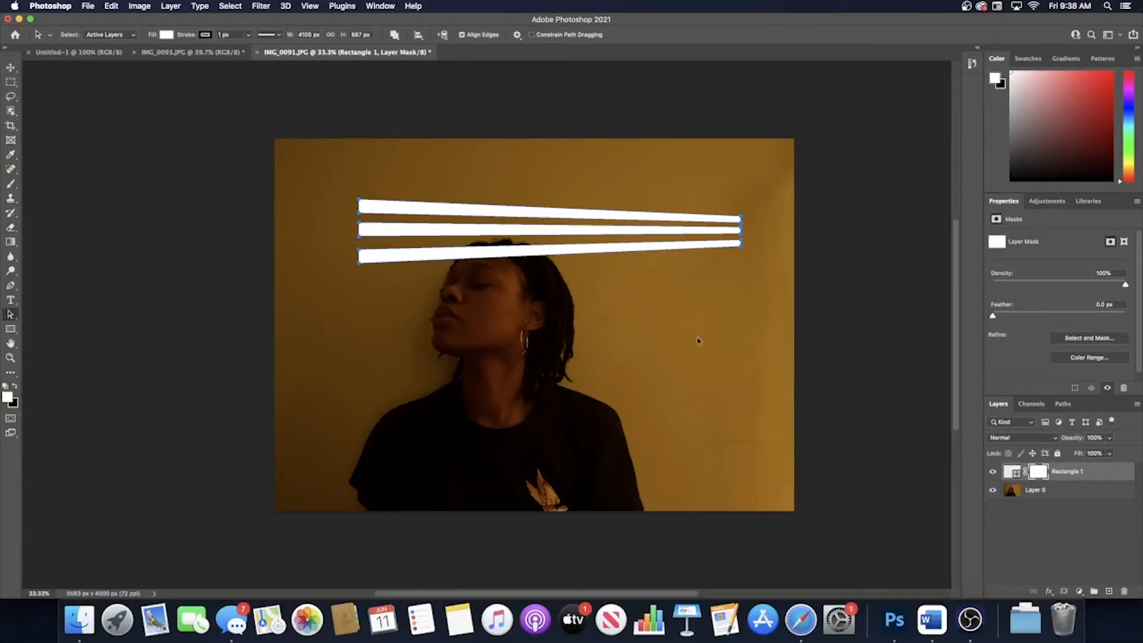
click(12, 82)
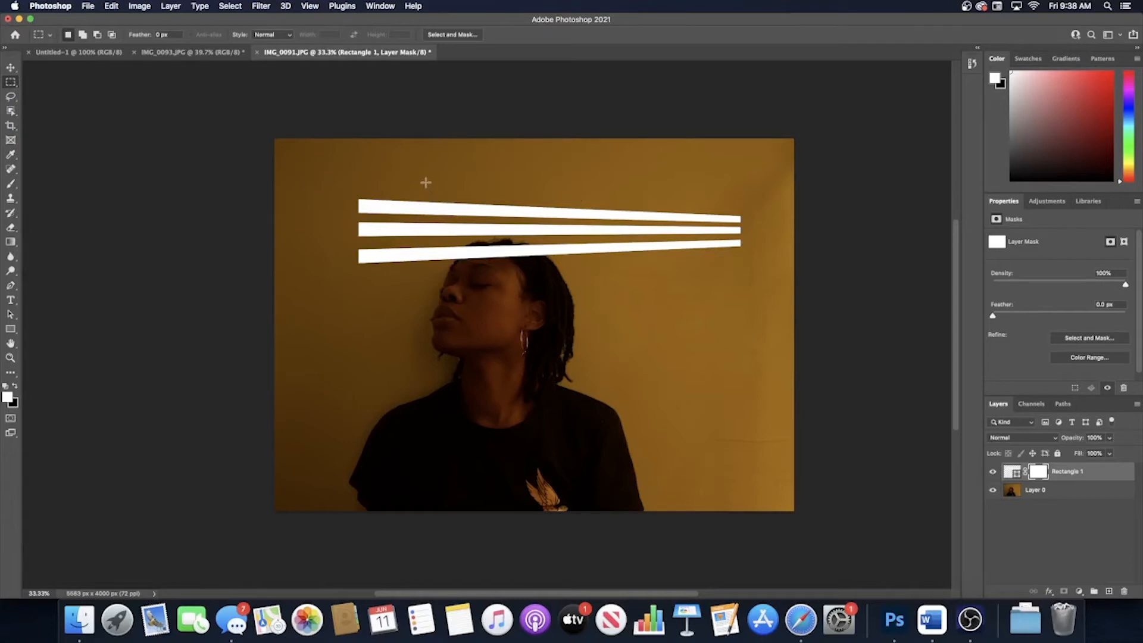
drag(434, 183, 448, 280)
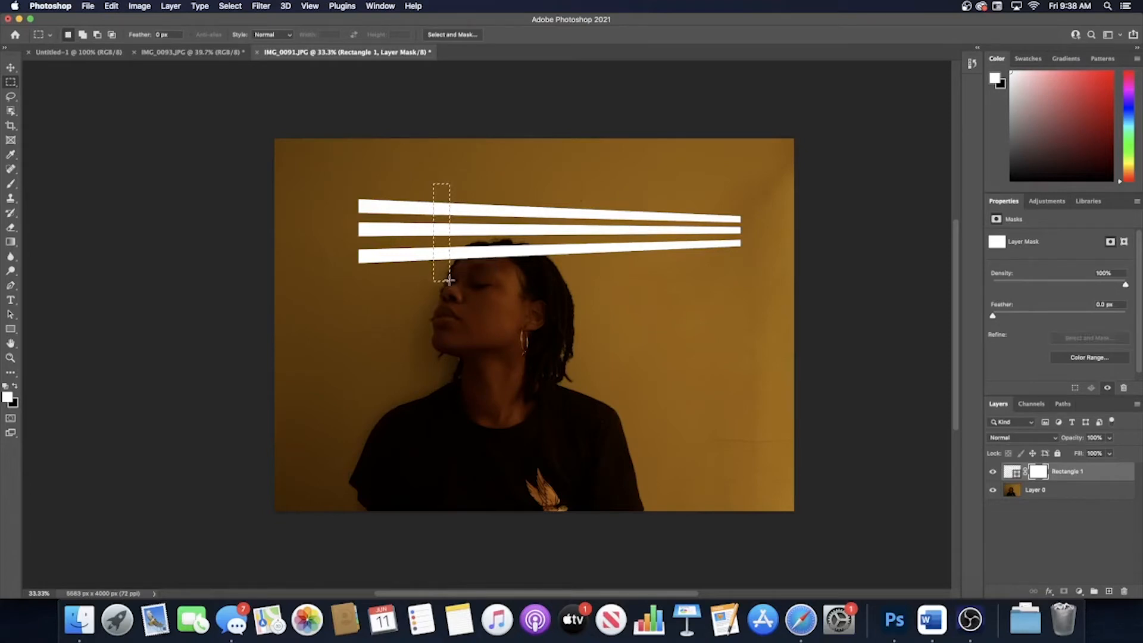
key(BackSpace)
drag(665, 186, 677, 275)
key(BackSpace)
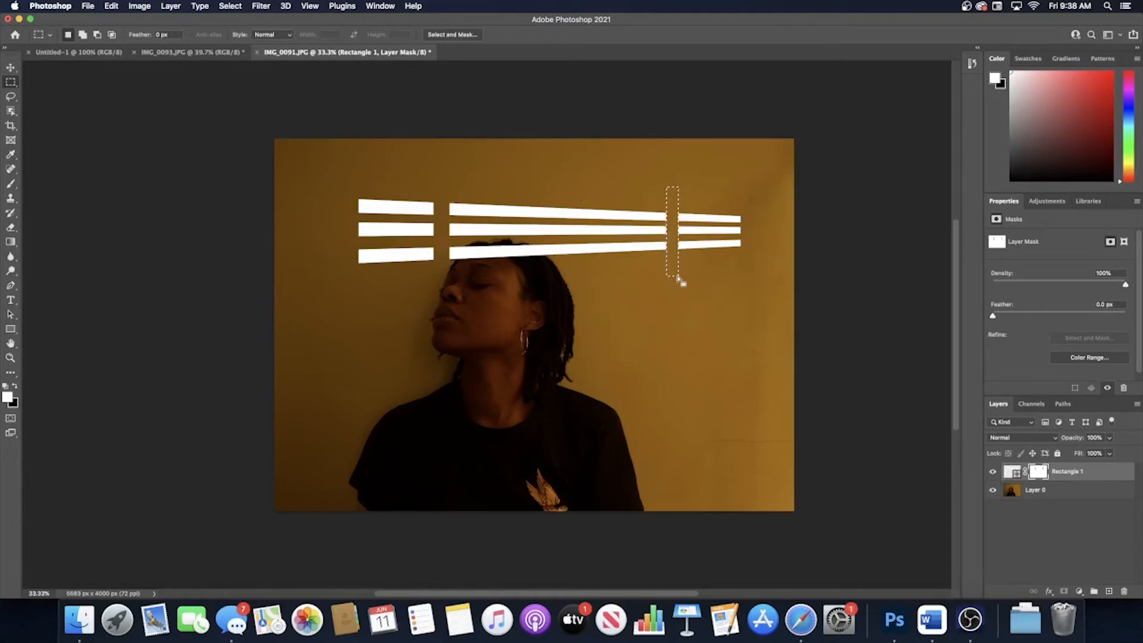
key(super+d)
- Feather the bars' shape path by 26 px to soften their edges
click(1008, 473)
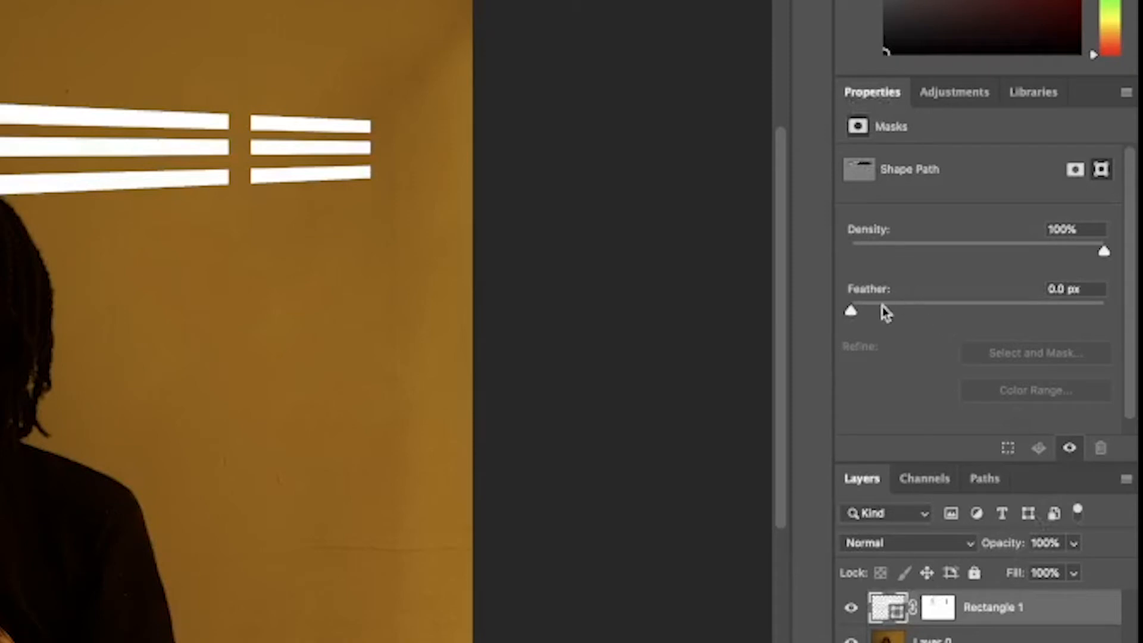
drag(851, 312, 936, 315)
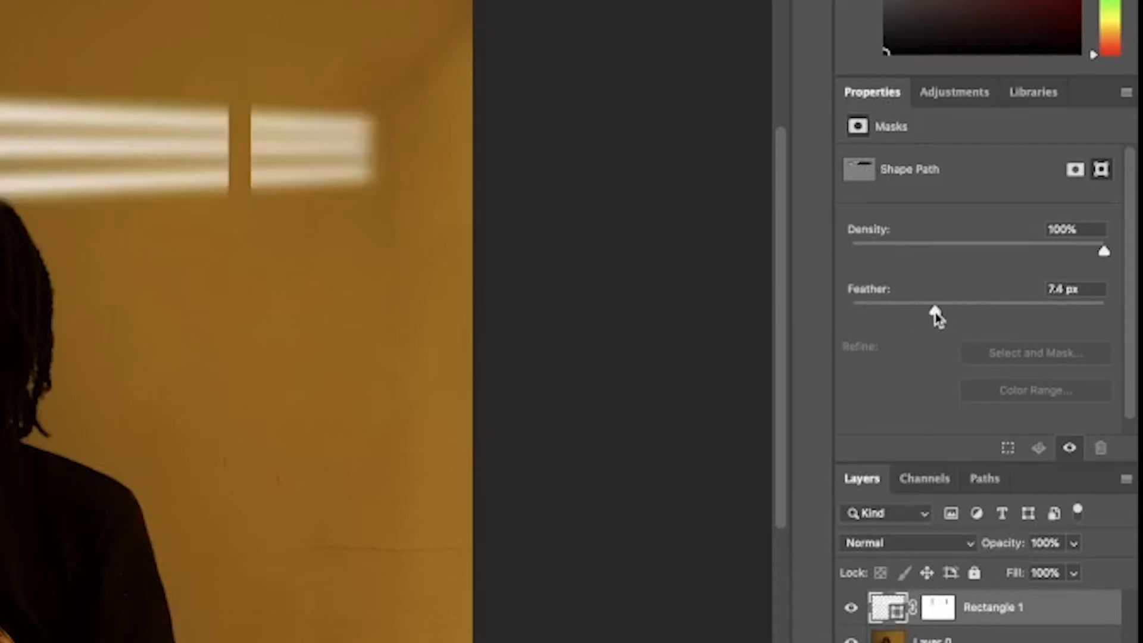
click(1055, 290)
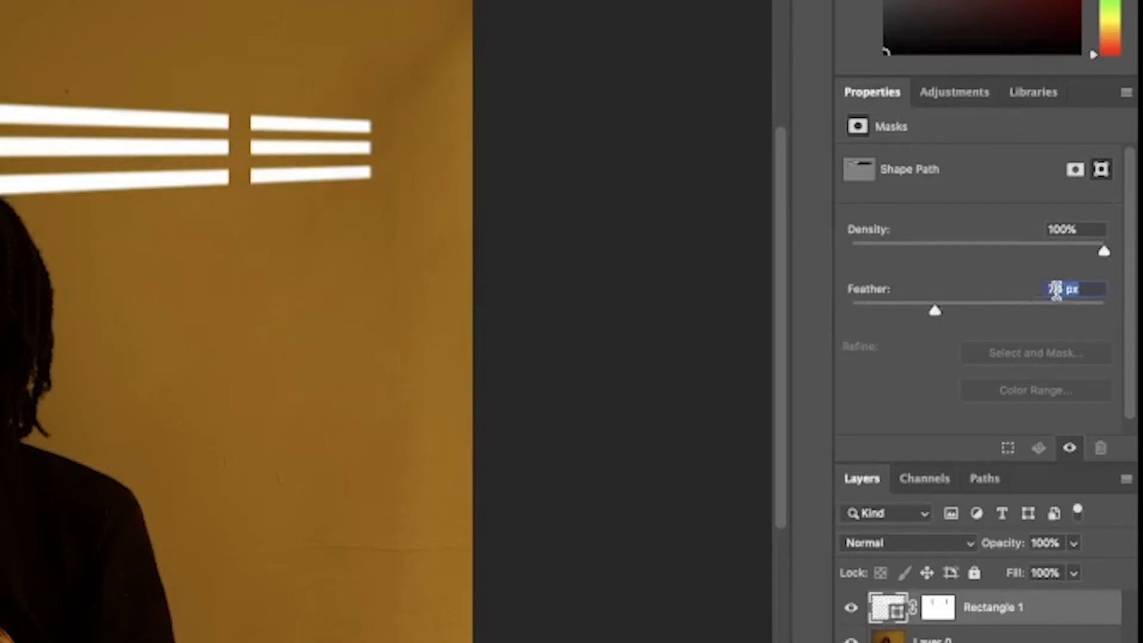
text(26)
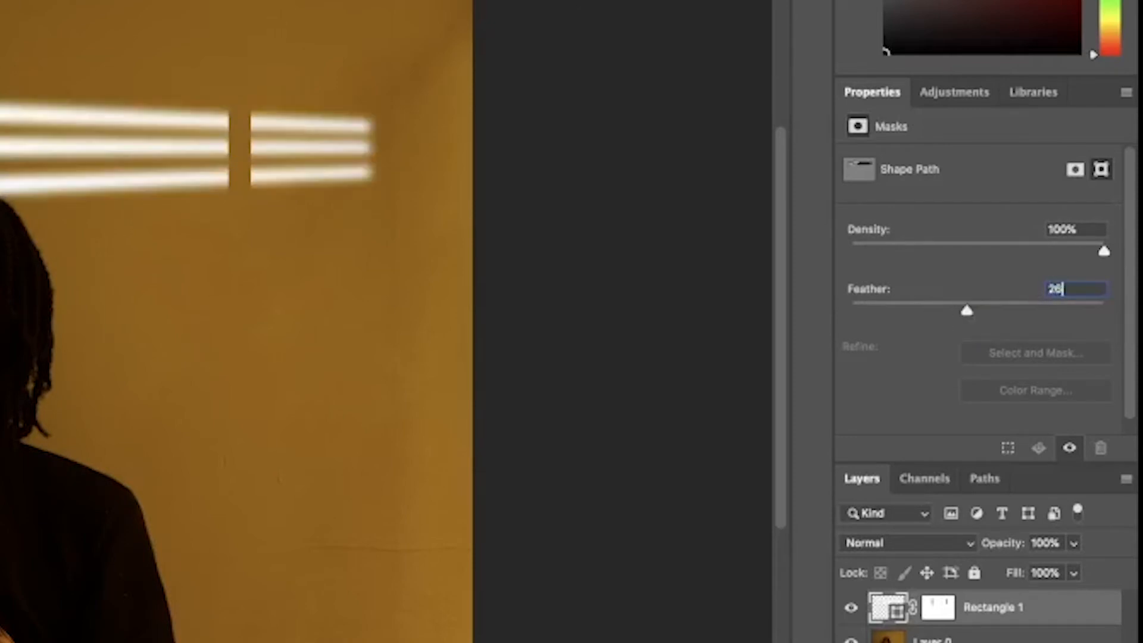
key(Return)
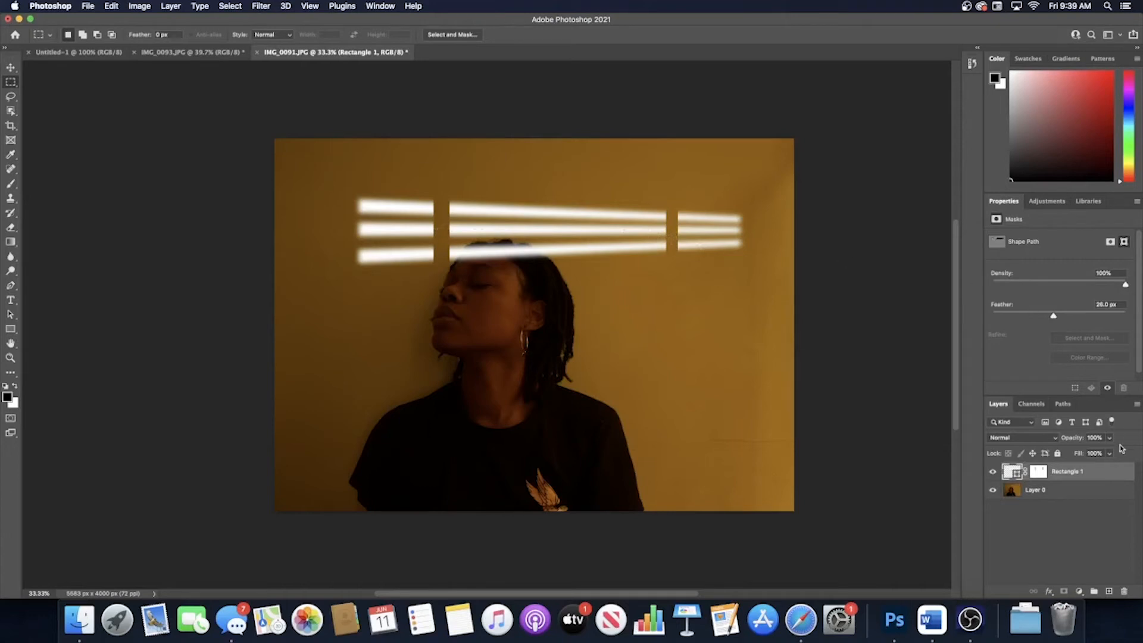
- Set the feather of the bars' layer mask to 26 px to soften the gaps
click(1099, 304)
text(20.)
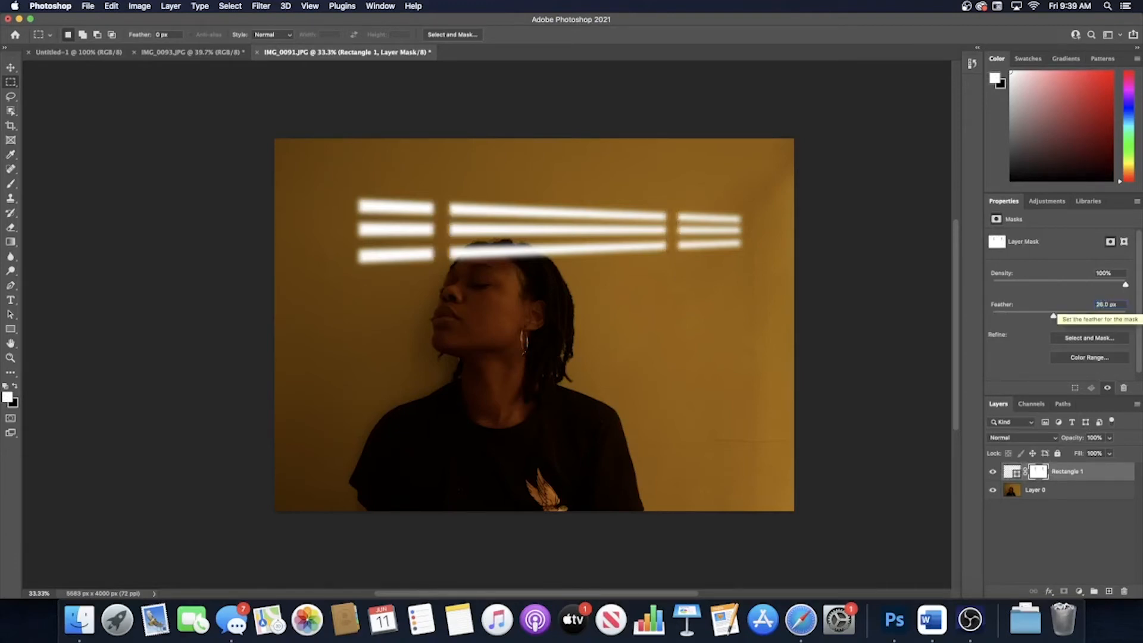
key(Return)
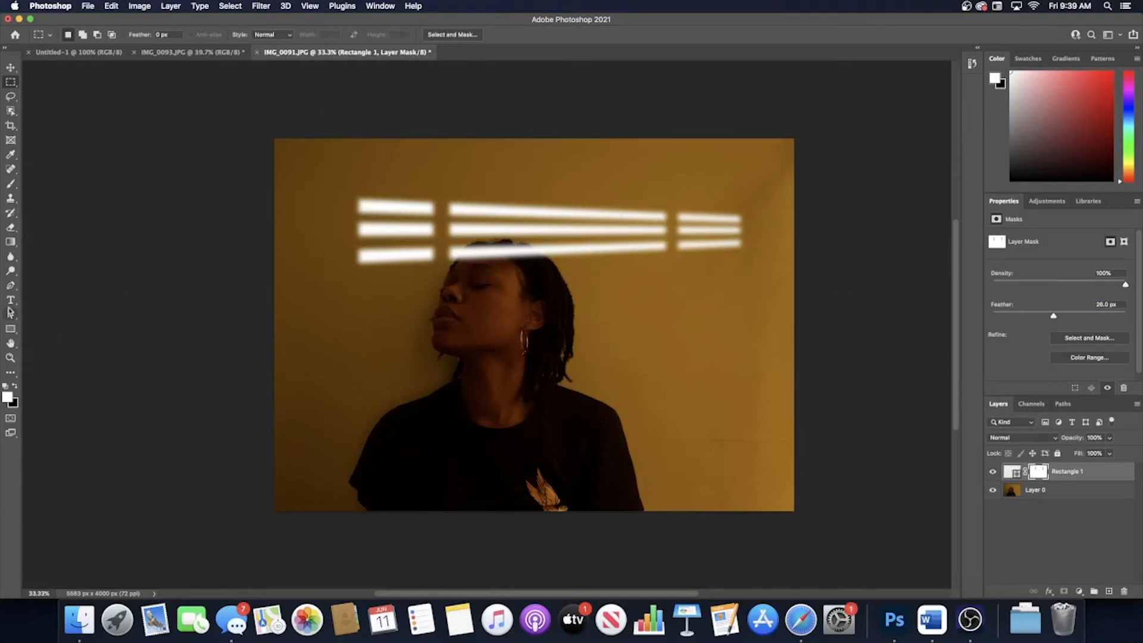
- Nudge the three bars slightly upward, and move the topmost bar a little higher to widen its spacing
click(10, 312)
drag(492, 209, 493, 207)
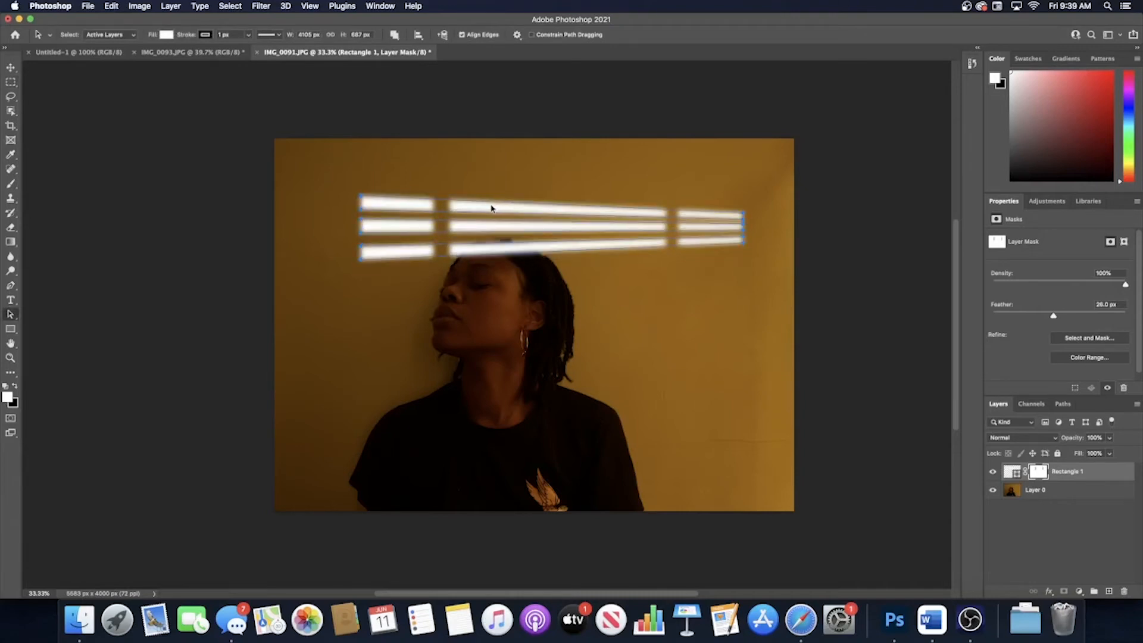
click(530, 189)
click(499, 204)
click(1008, 471)
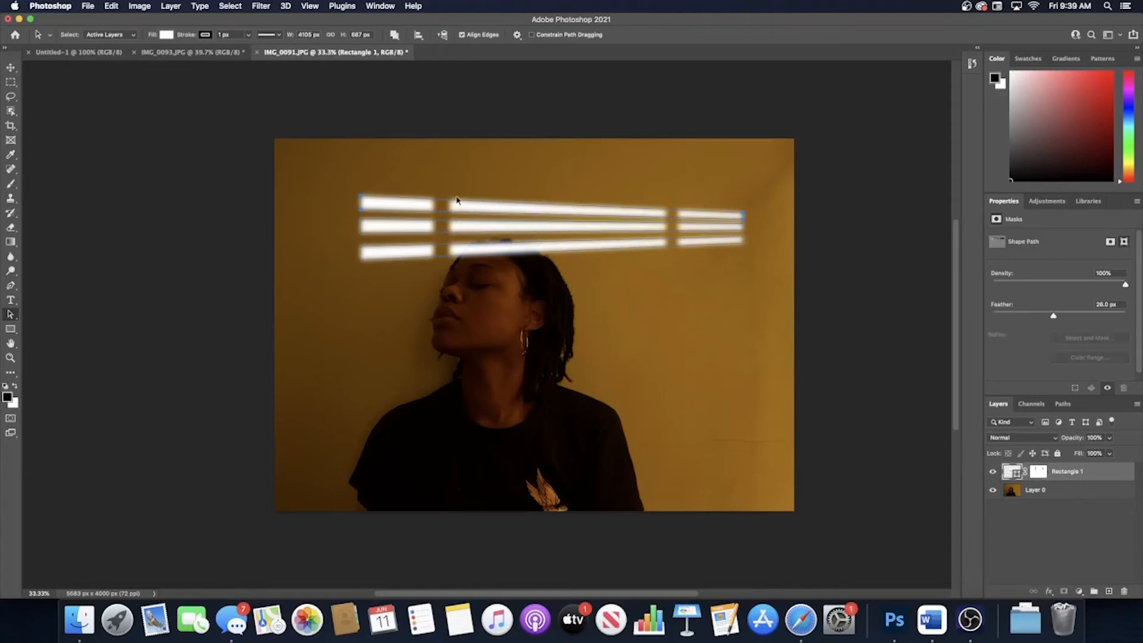
drag(457, 204, 457, 199)
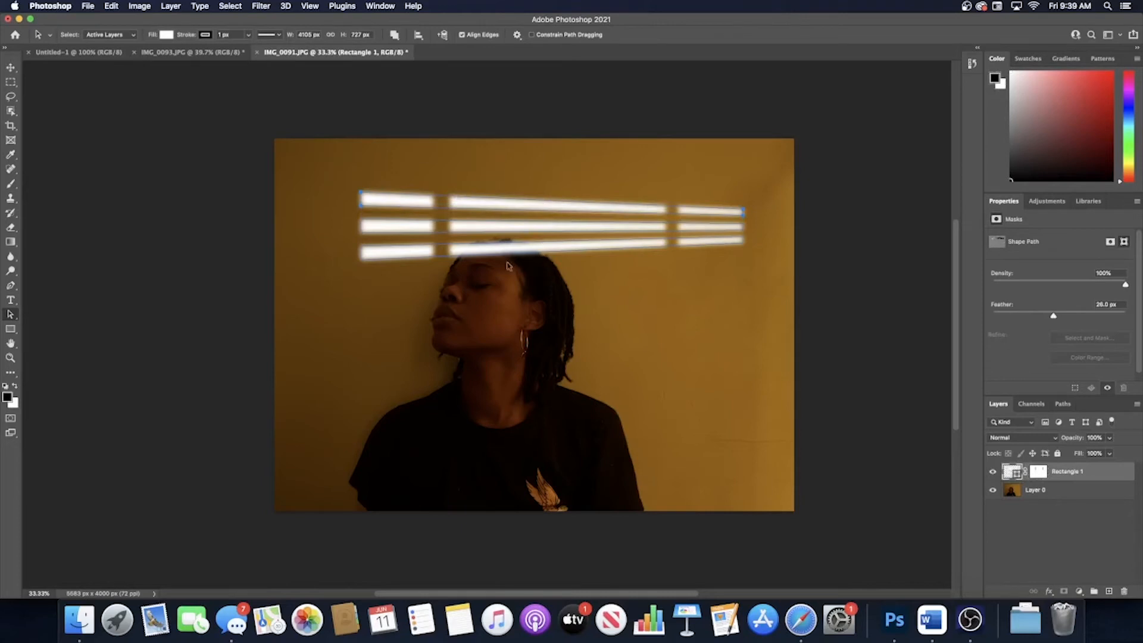
drag(457, 253, 459, 254)
key(super+t)
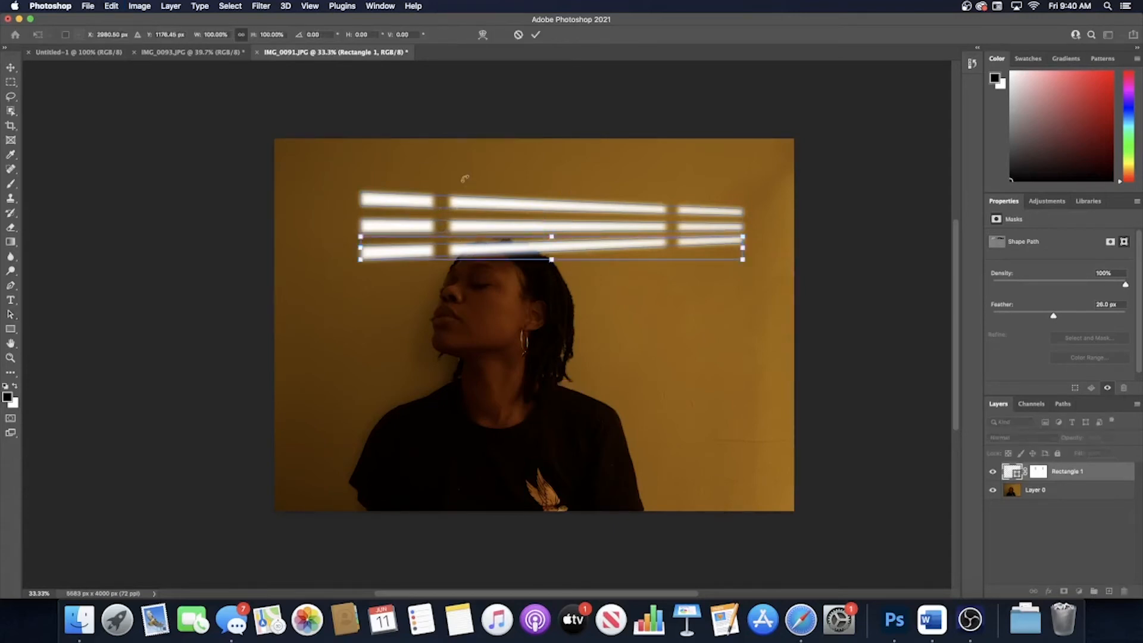
scroll(465, 178, down, 2)
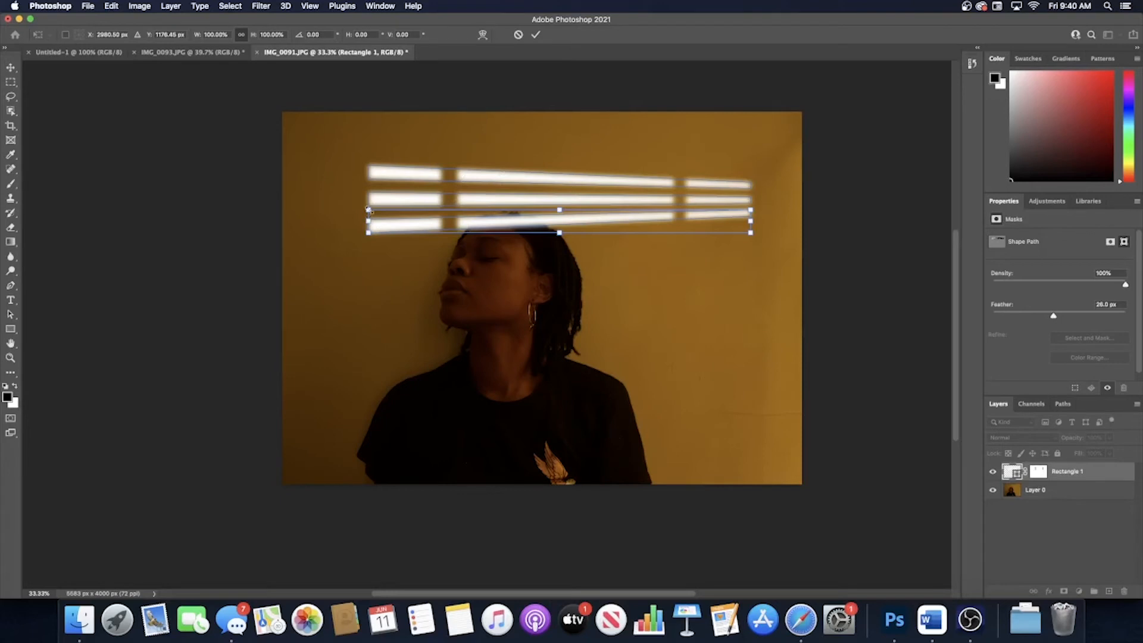
click(535, 34)
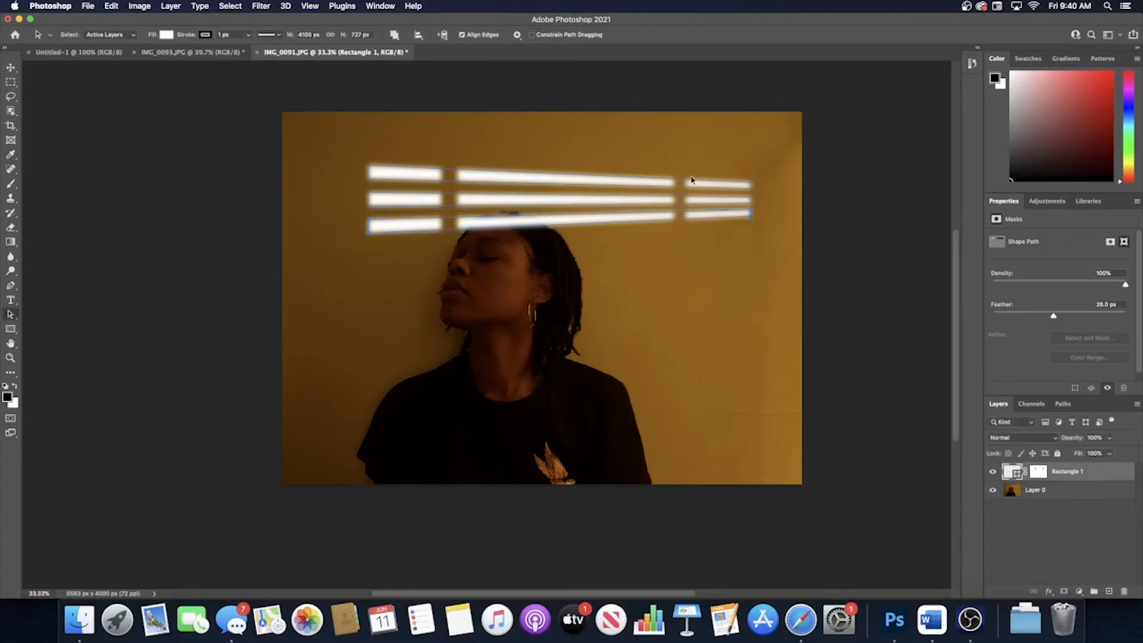
- Scale the three light bars up proportionally to 140% and position them so they span the photo's full width
scroll(692, 180, up, 2)
click(486, 169)
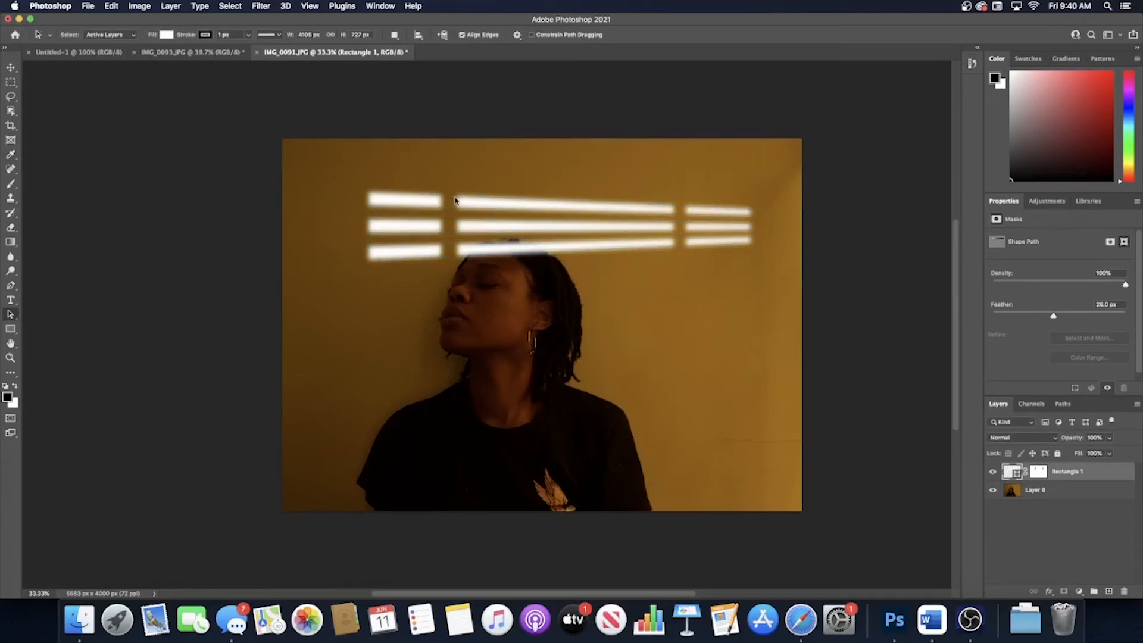
key(super+t)
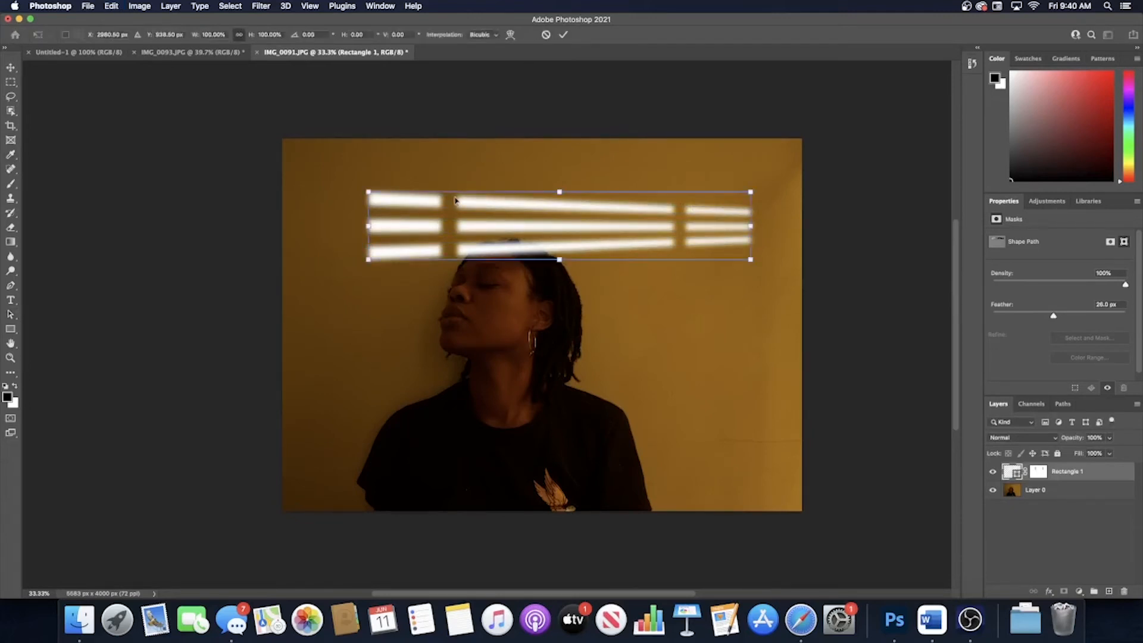
drag(368, 190, 277, 161)
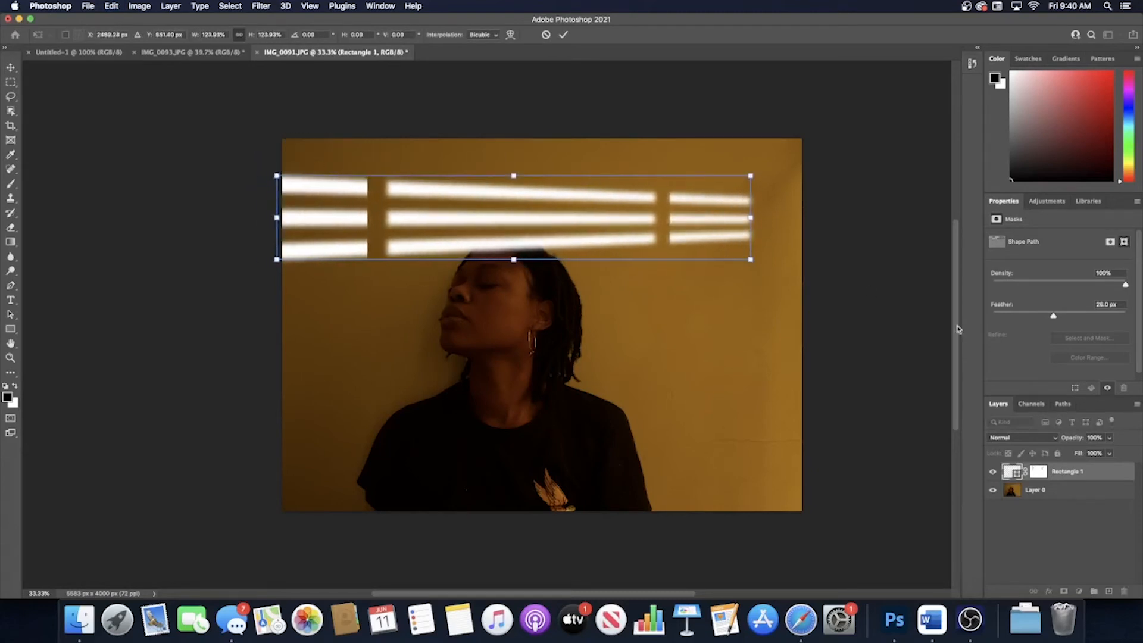
drag(751, 262, 815, 283)
drag(626, 244, 631, 253)
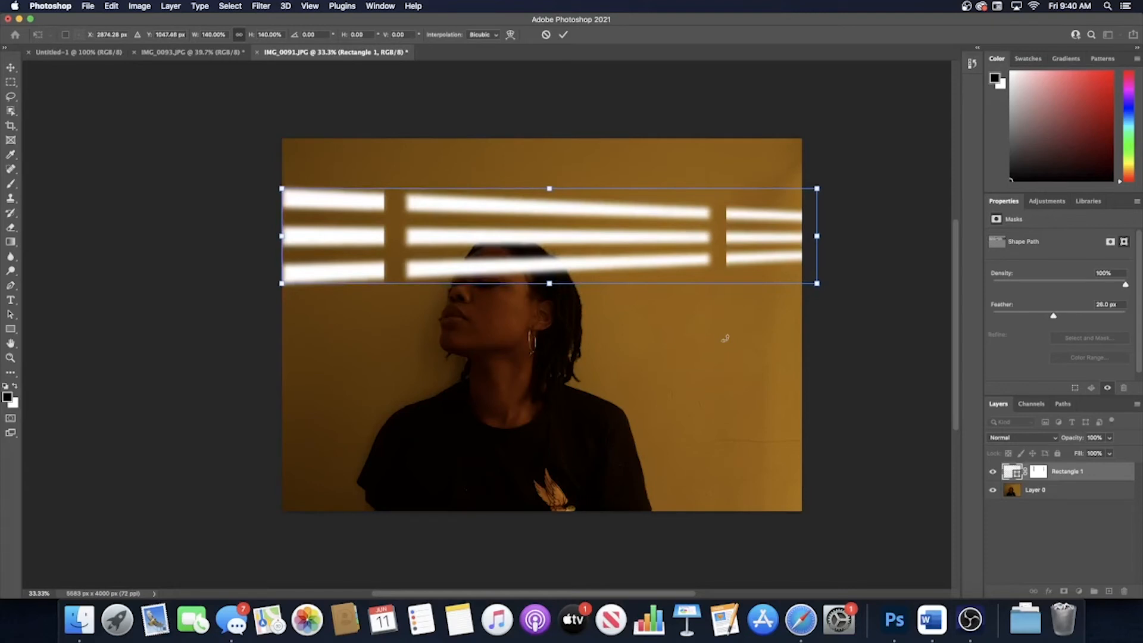
click(564, 35)
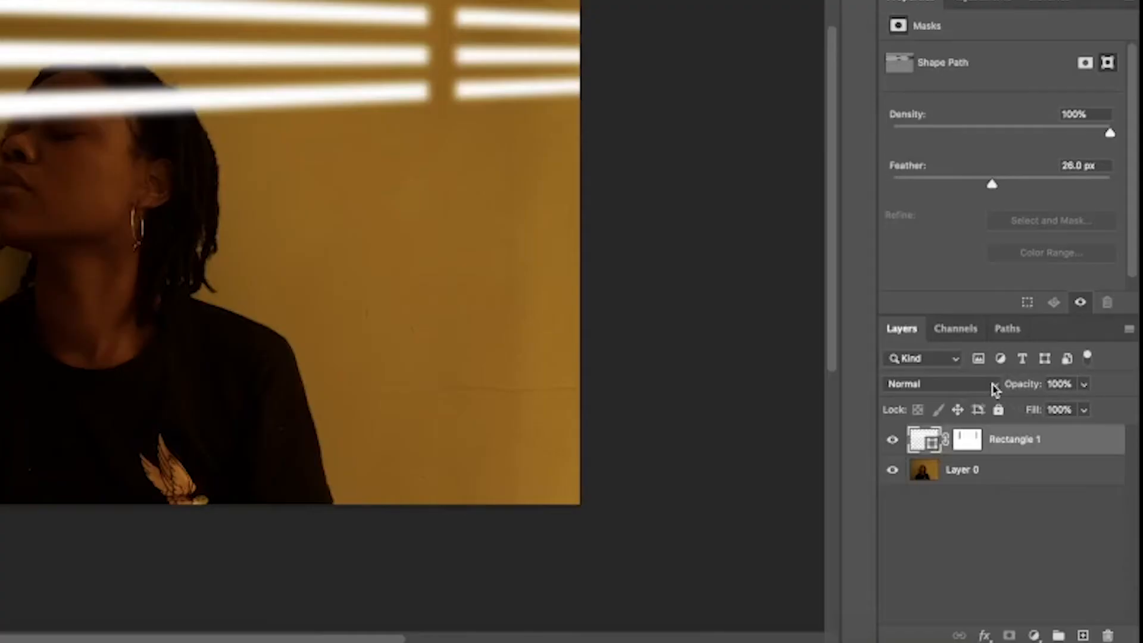
- Set the blend mode of the light bars' layer to Overlay
click(993, 387)
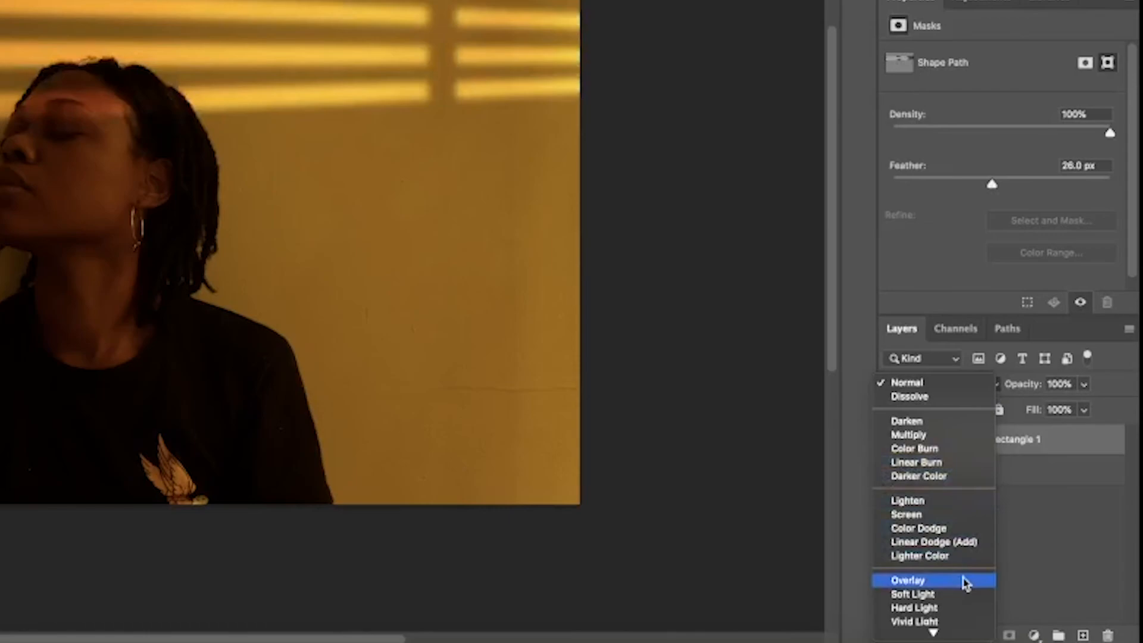
click(964, 581)
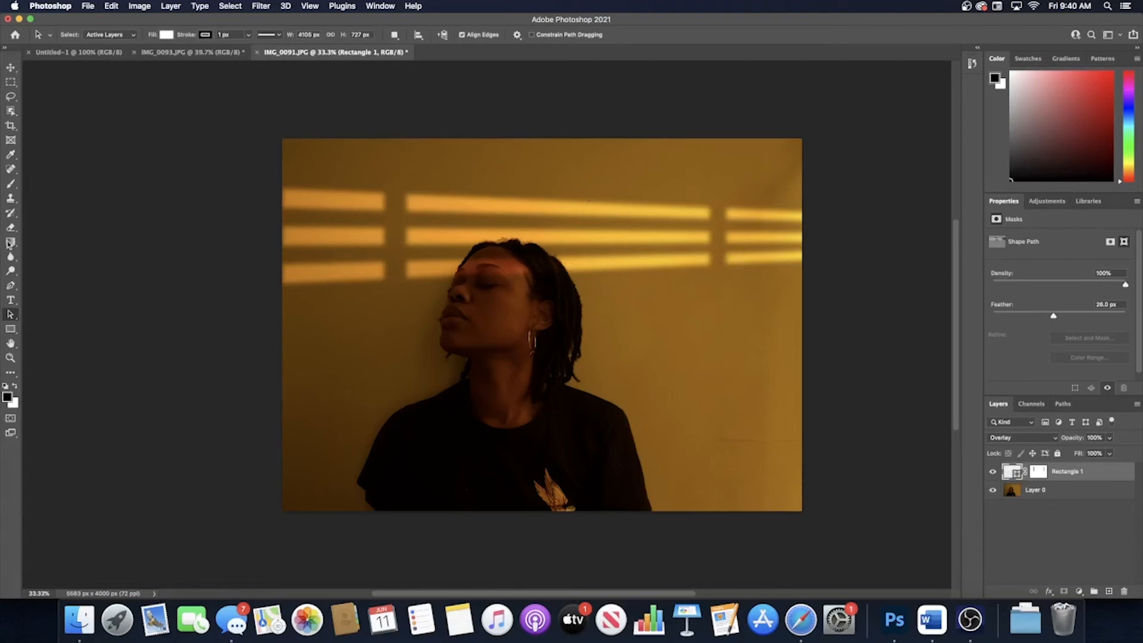
- Examine the blended light streaks up close across the subject's face, the wall and the gaps between the bars
click(10, 358)
drag(148, 355, 191, 348)
scroll(372, 327, right, 10)
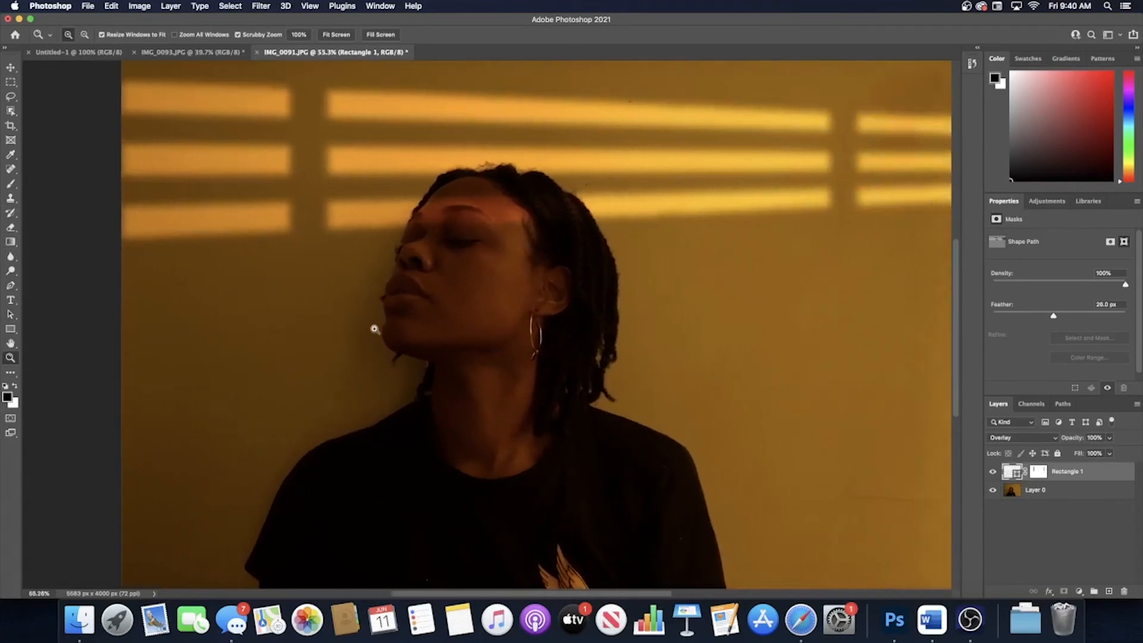
scroll(375, 329, up, 5)
scroll(375, 329, left, 3)
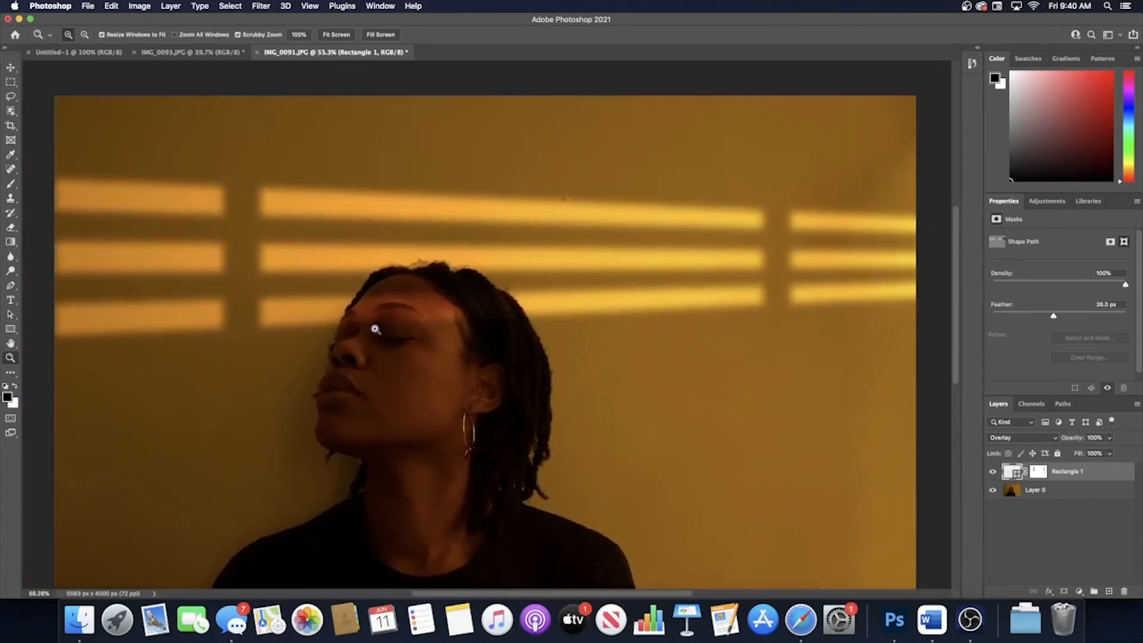
scroll(378, 329, down, 5)
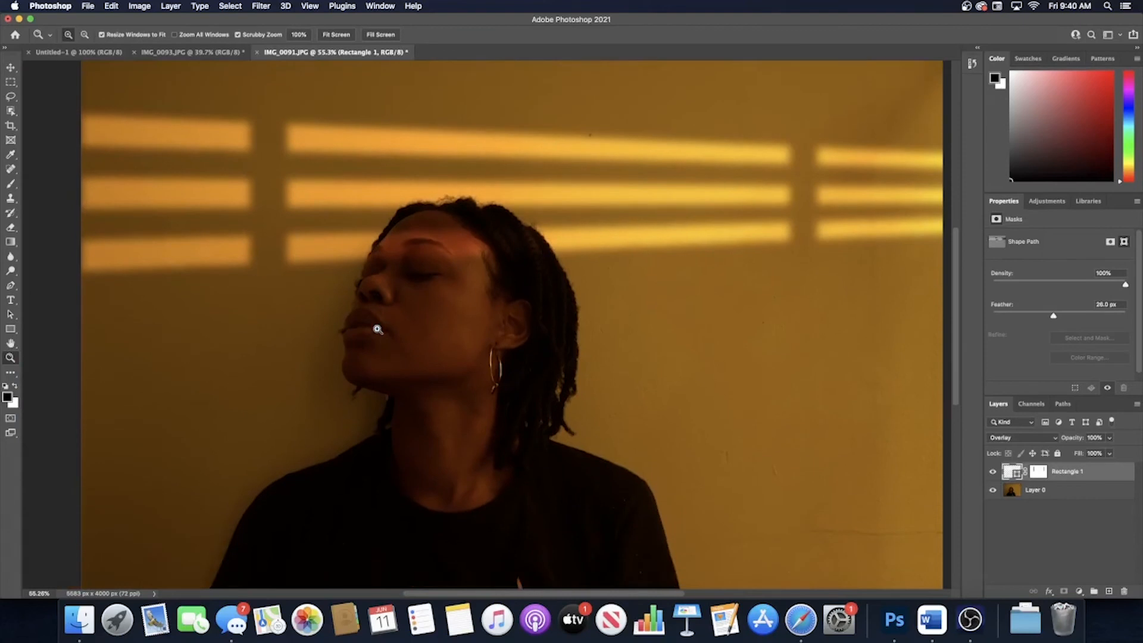
scroll(378, 329, left, 2)
scroll(378, 329, right, 3)
drag(377, 330, 400, 322)
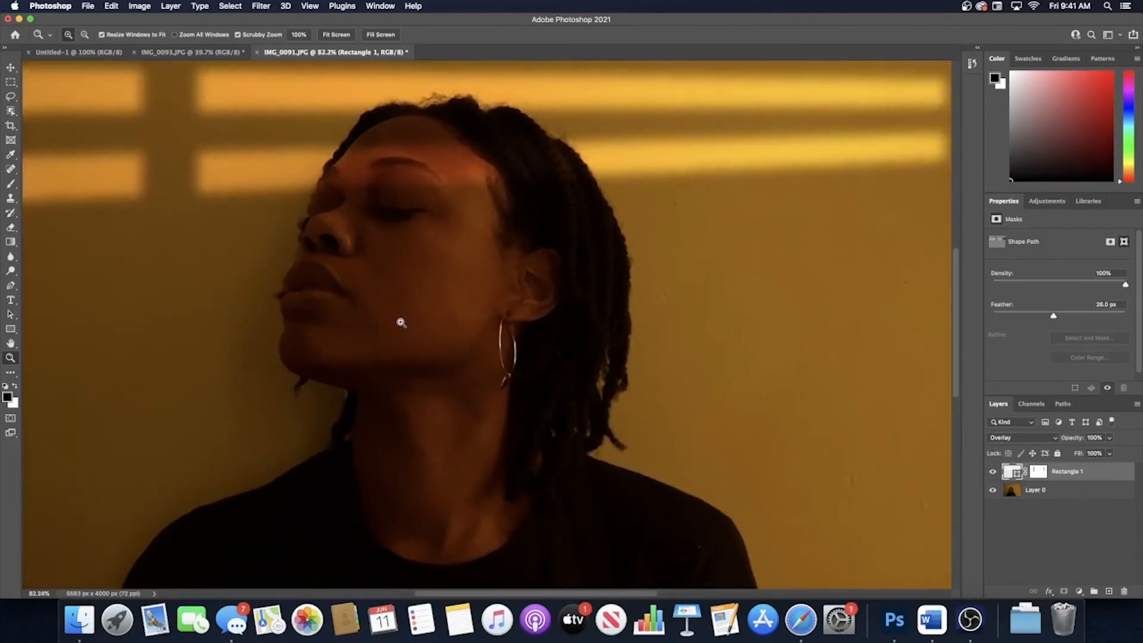
scroll(402, 327, up, 6)
scroll(403, 327, up, 1)
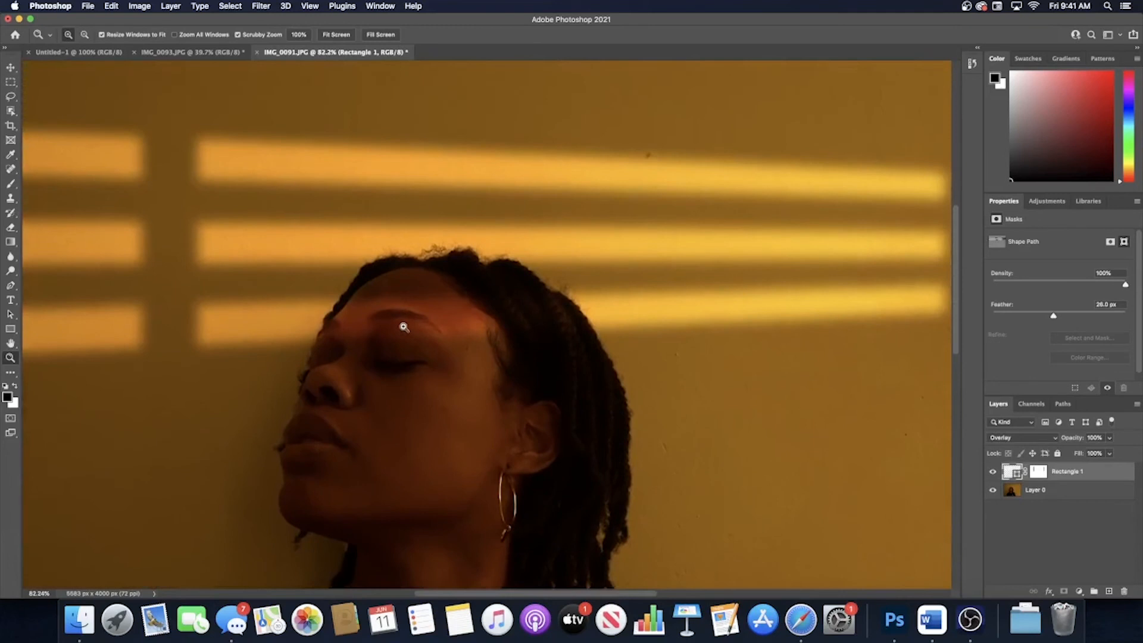
scroll(403, 327, right, 8)
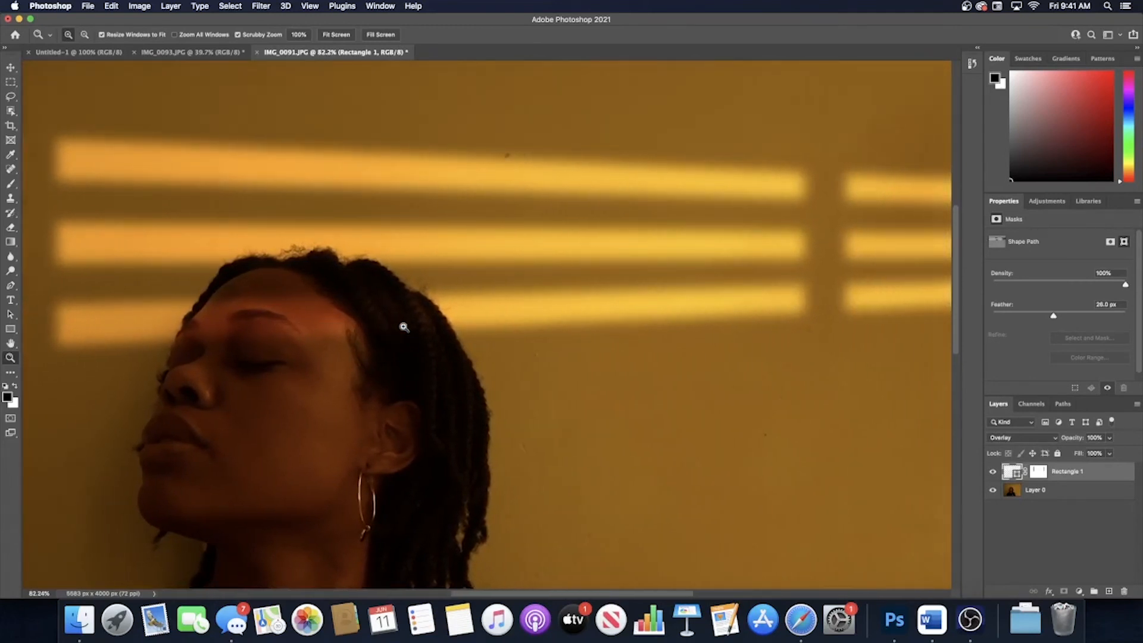
scroll(404, 326, right, 4)
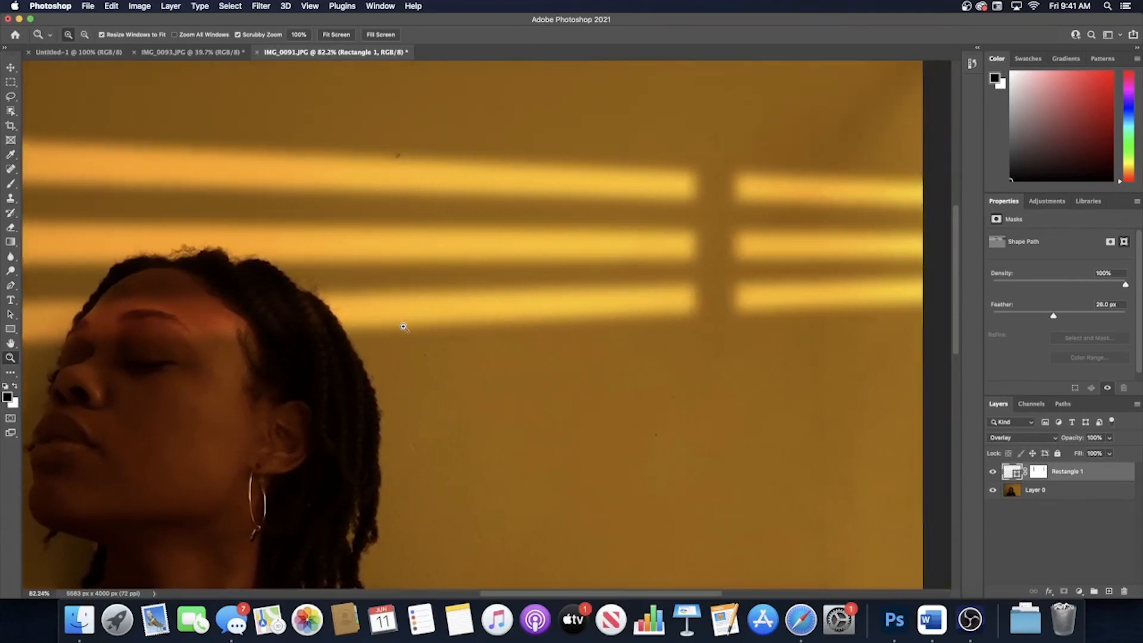
scroll(403, 326, left, 12)
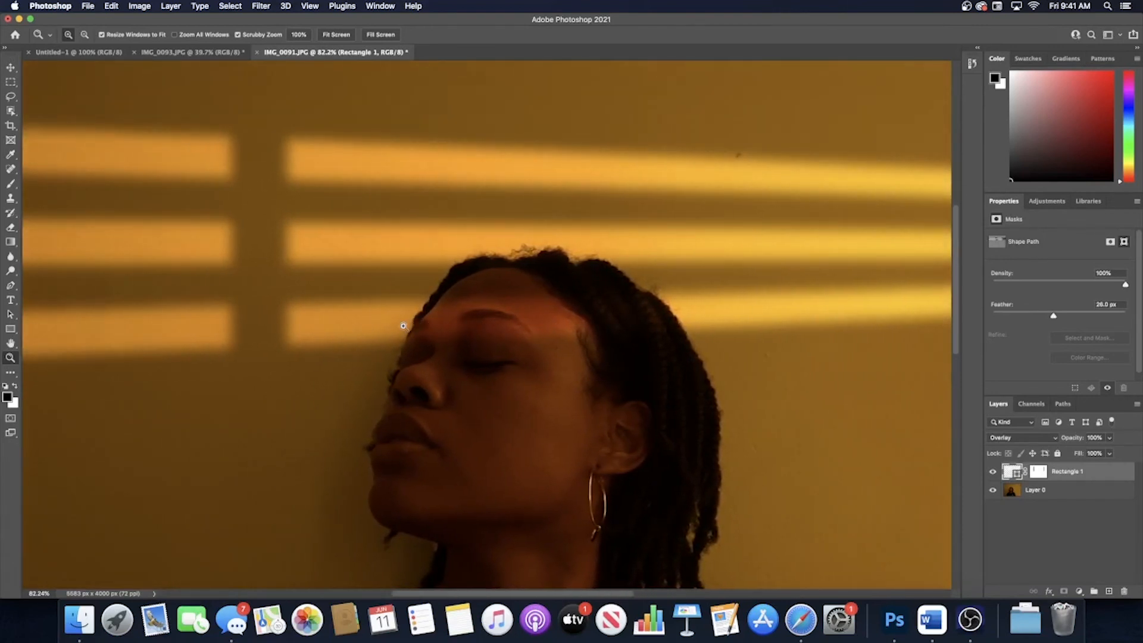
drag(397, 328, 370, 337)
scroll(406, 342, down, 3)
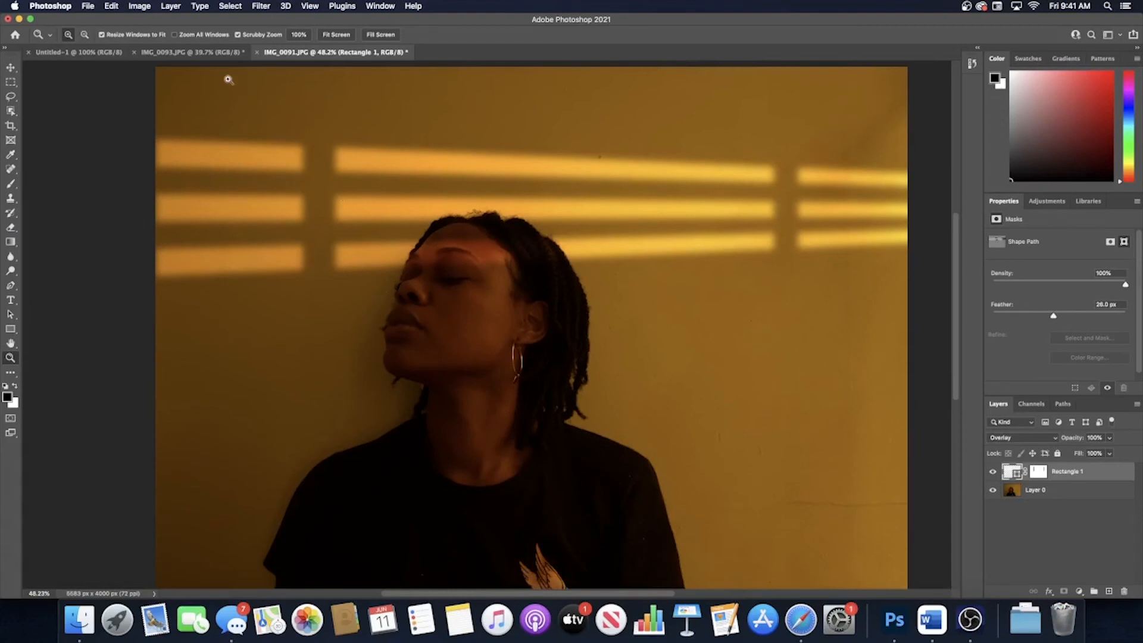
- Compare the light streaks in IMG_0093.JPG with those in IMG_0091.JPG, ending on IMG_0091.JPG
click(206, 53)
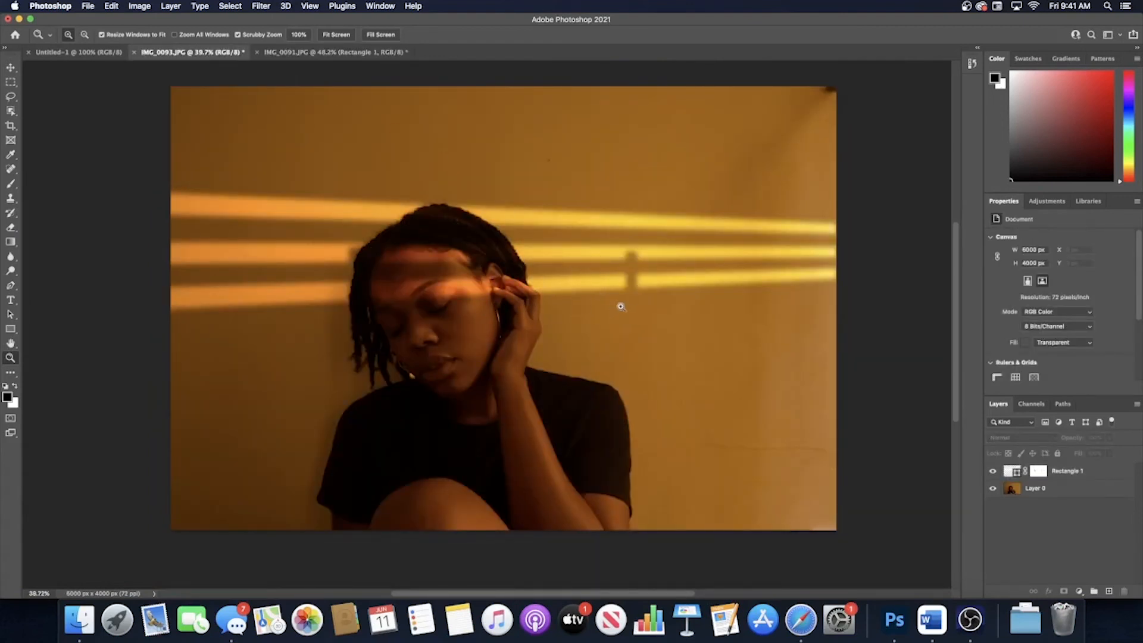
scroll(620, 306, left, 1)
mouse_move(635, 308)
mouse_down()
mouse_move(613, 317)
mouse_move(645, 314)
mouse_up()
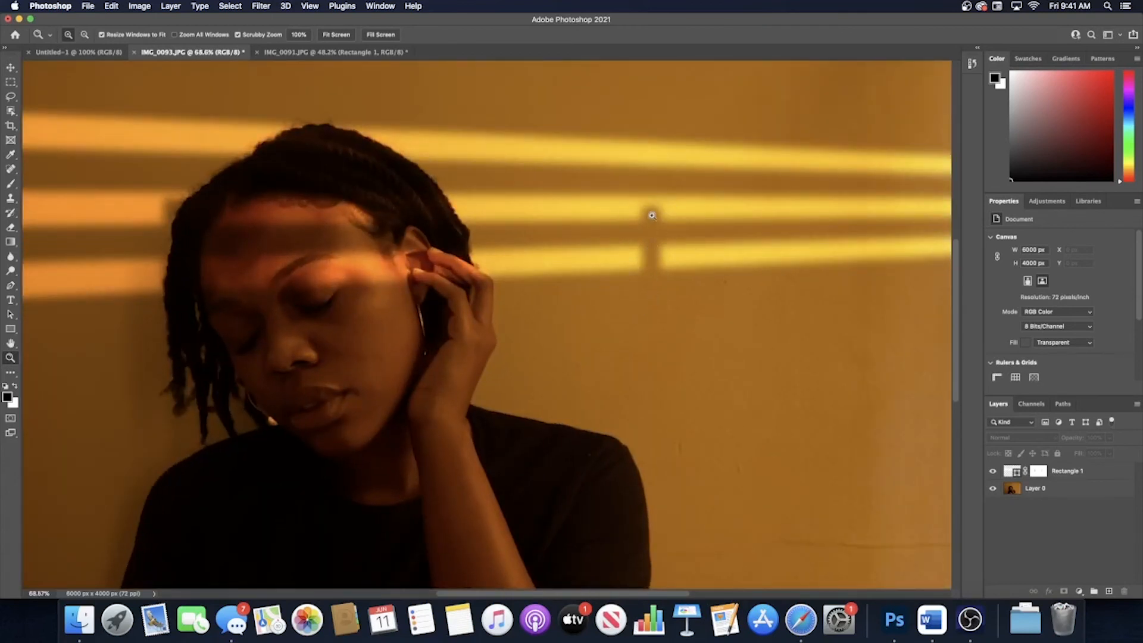
drag(662, 331, 636, 340)
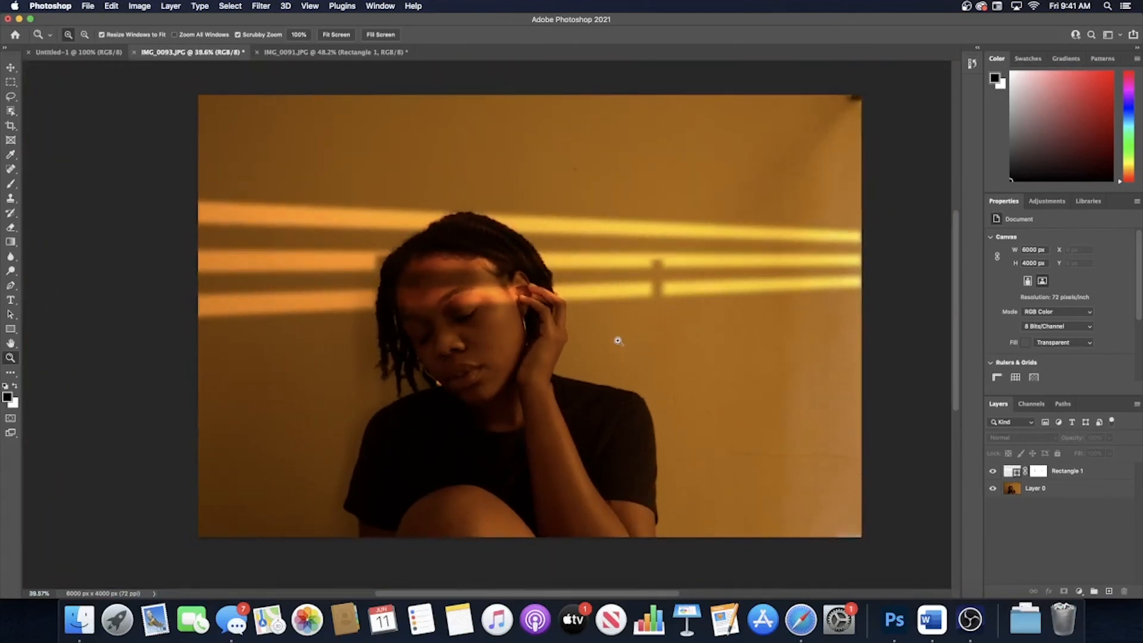
click(361, 54)
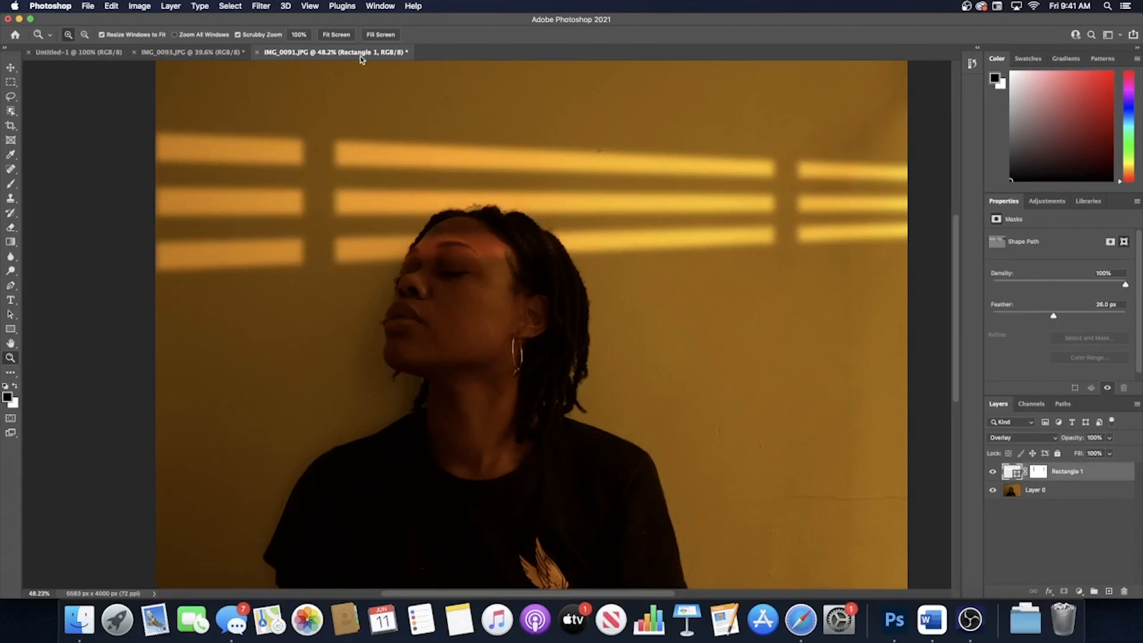
click(191, 53)
click(303, 53)
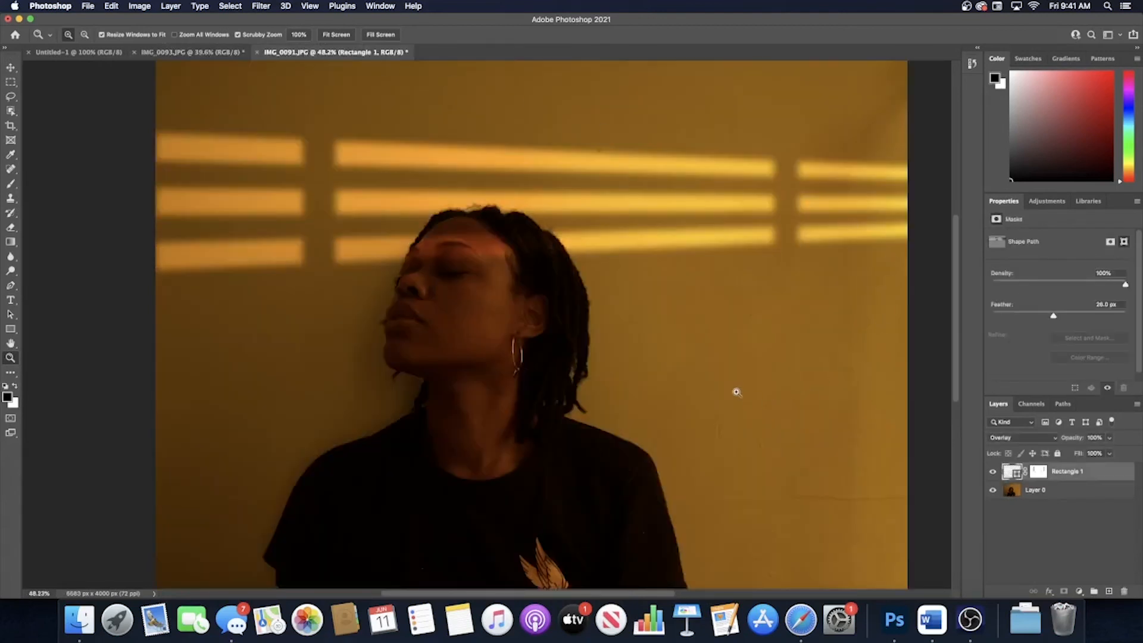